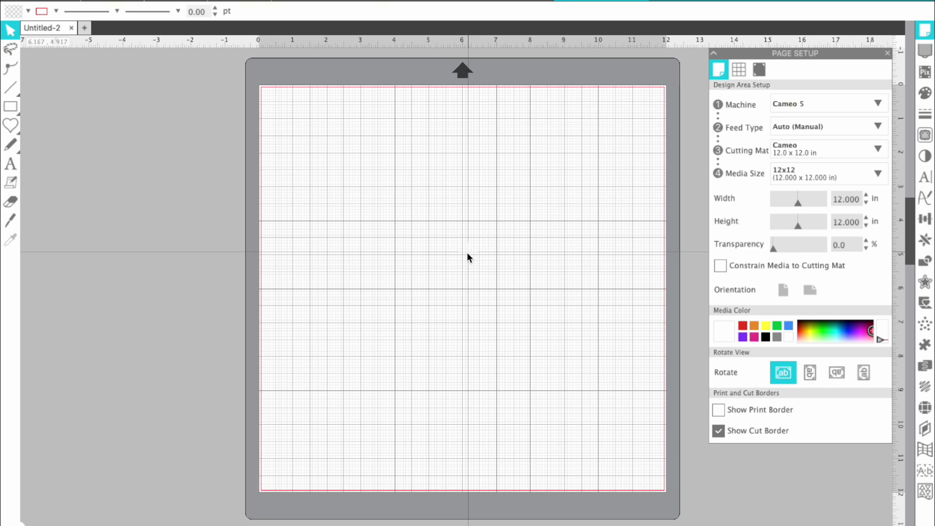
# Reopen the page setup options and examine the available machines and feed types.
pyautogui.click(928, 32)
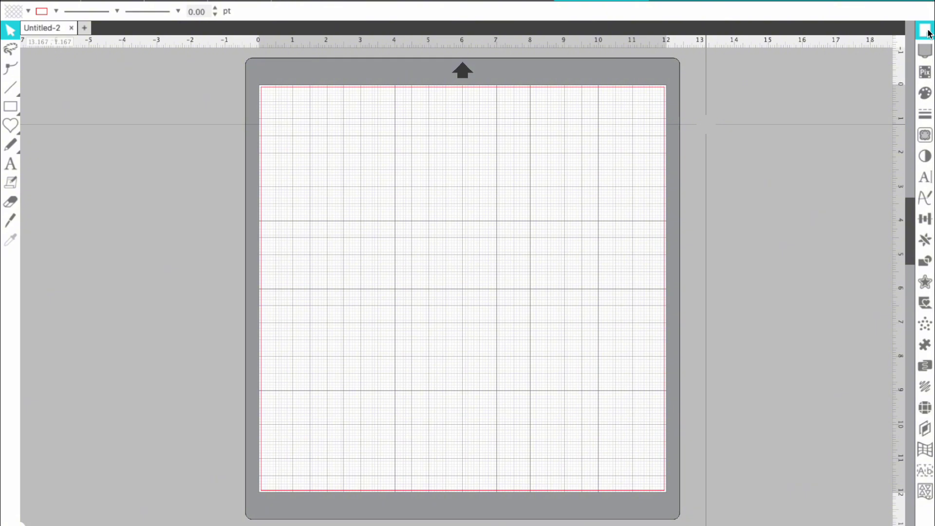
pyautogui.click(926, 31)
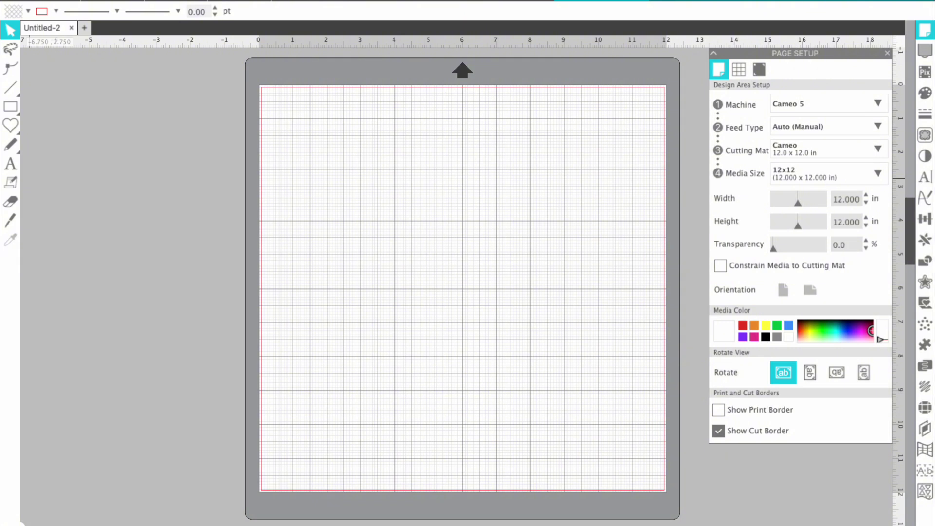
pyautogui.click(803, 103)
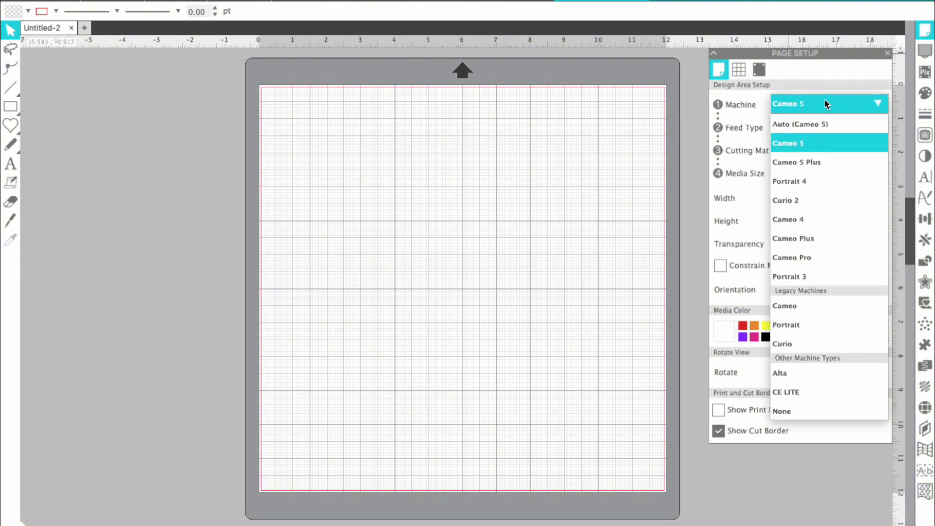
pyautogui.click(825, 100)
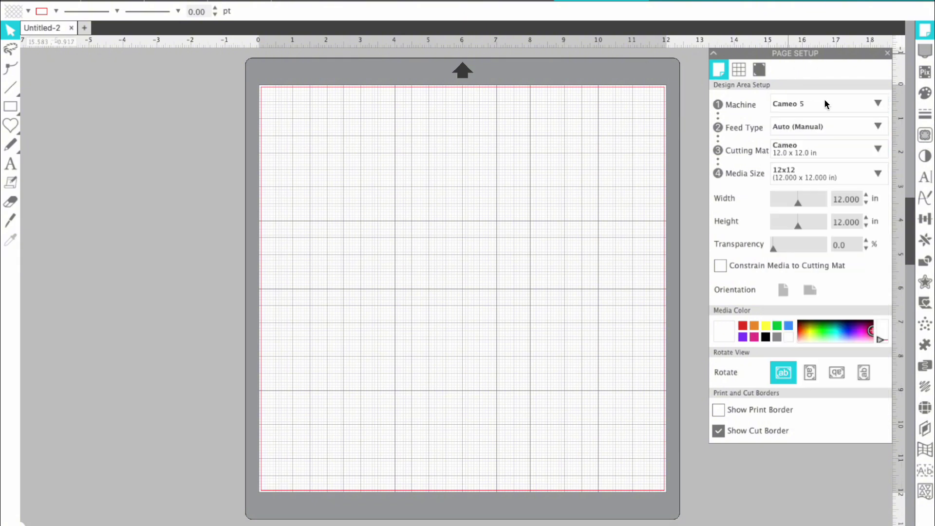
pyautogui.click(815, 136)
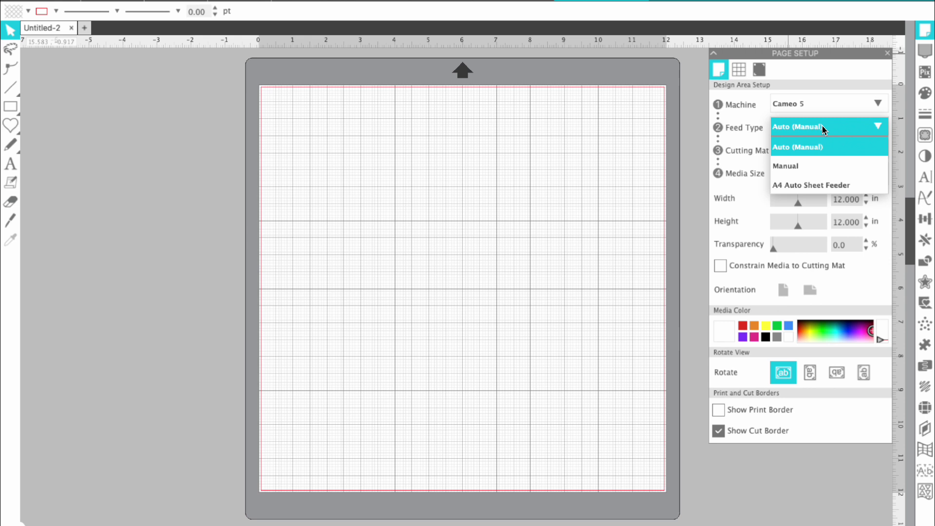
pyautogui.click(822, 129)
pyautogui.click(841, 133)
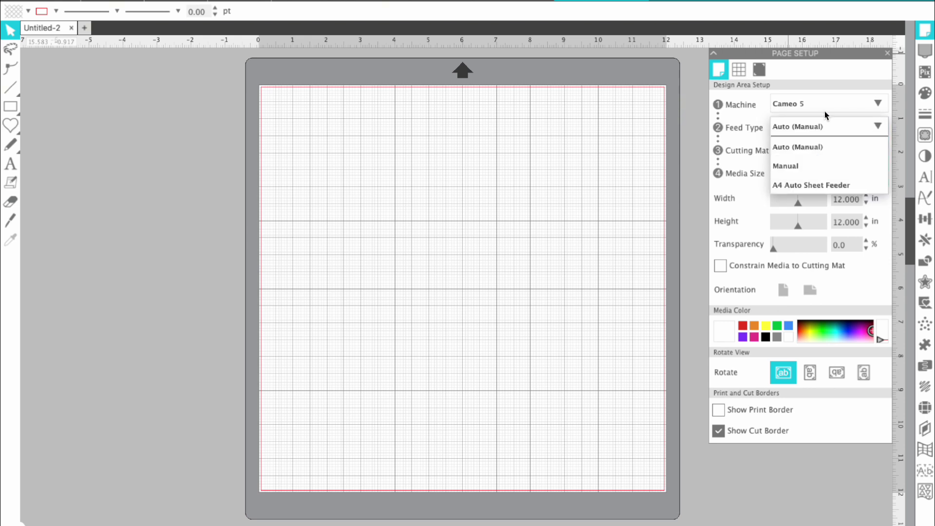
pyautogui.click(847, 143)
# Try the 12-inch Electrostatic Mat as the cutting mat, and return to the Cameo 12.0 x 12.0 in mat with 12x12 media.
pyautogui.click(834, 154)
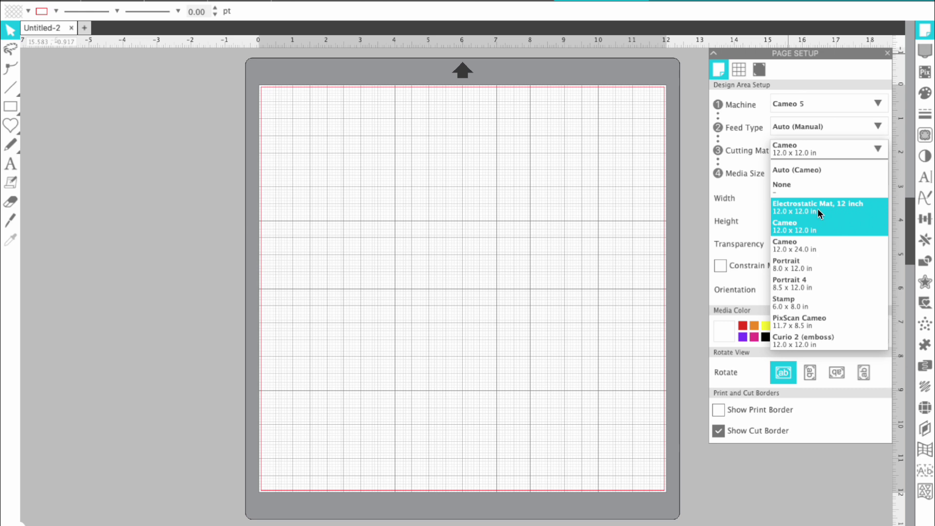
pyautogui.click(819, 209)
pyautogui.click(837, 172)
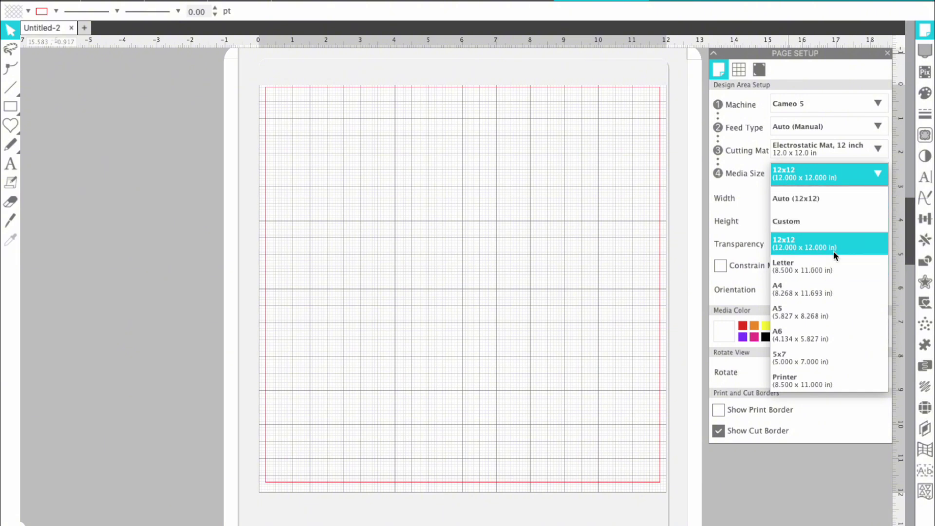
pyautogui.click(823, 147)
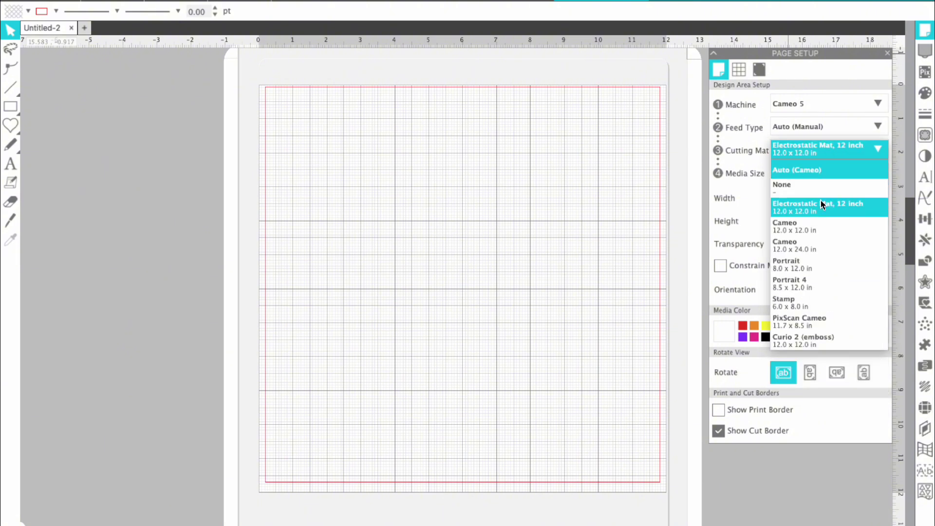
pyautogui.click(825, 226)
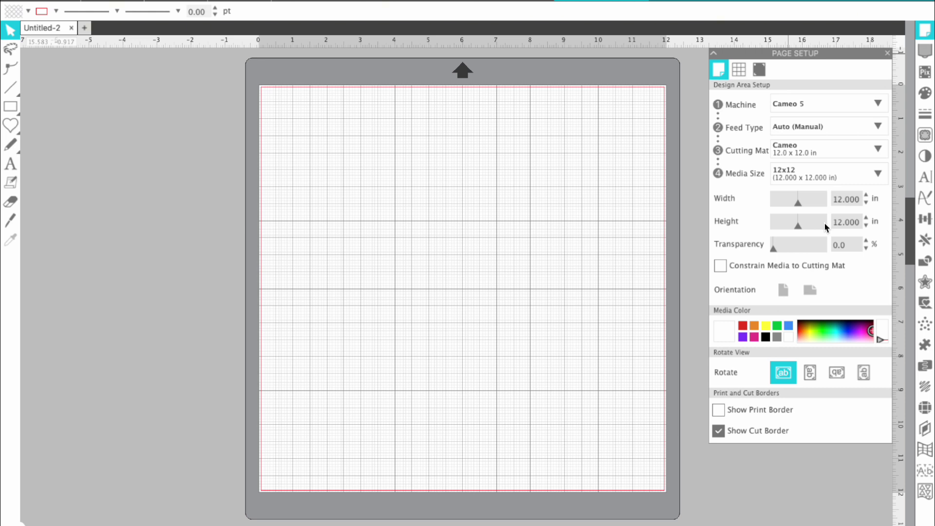
pyautogui.click(878, 175)
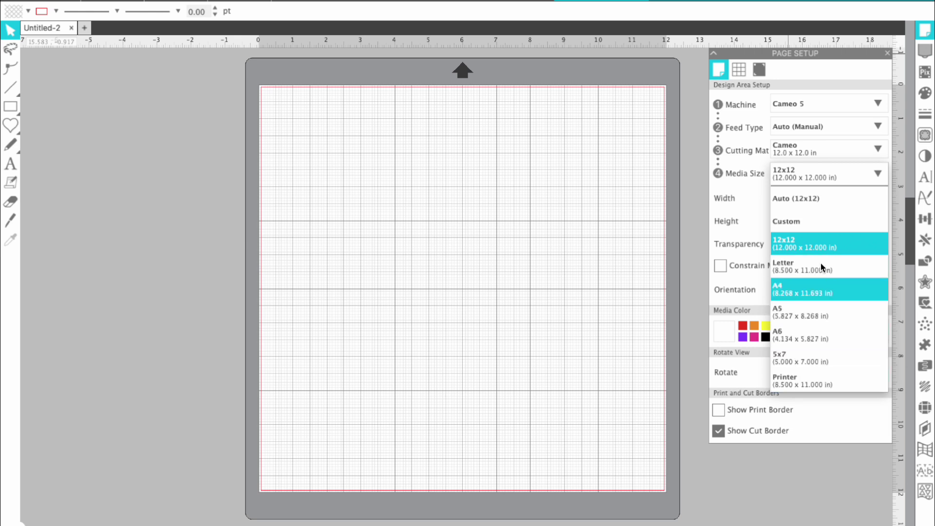
pyautogui.click(798, 249)
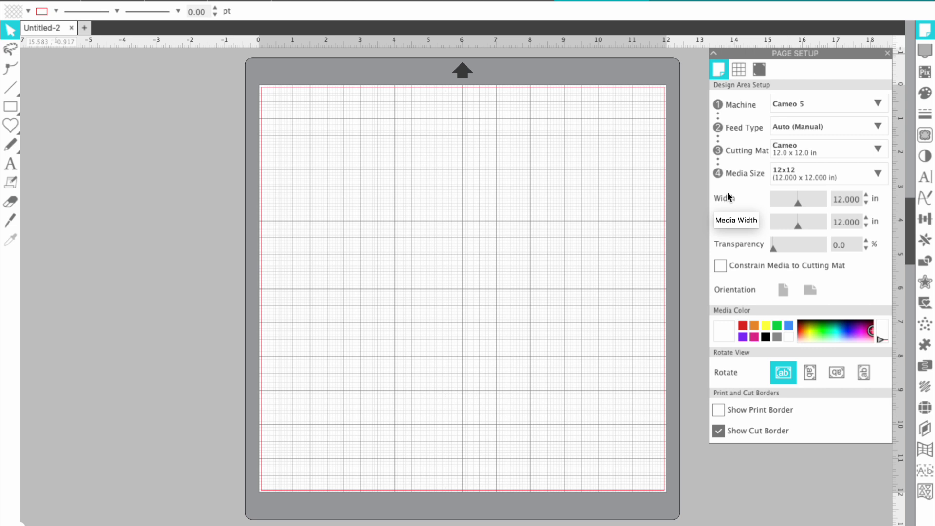
# Try None as the cutting mat, check its media sizes, and restore the Cameo 12.0 x 12.0 in mat.
pyautogui.click(807, 154)
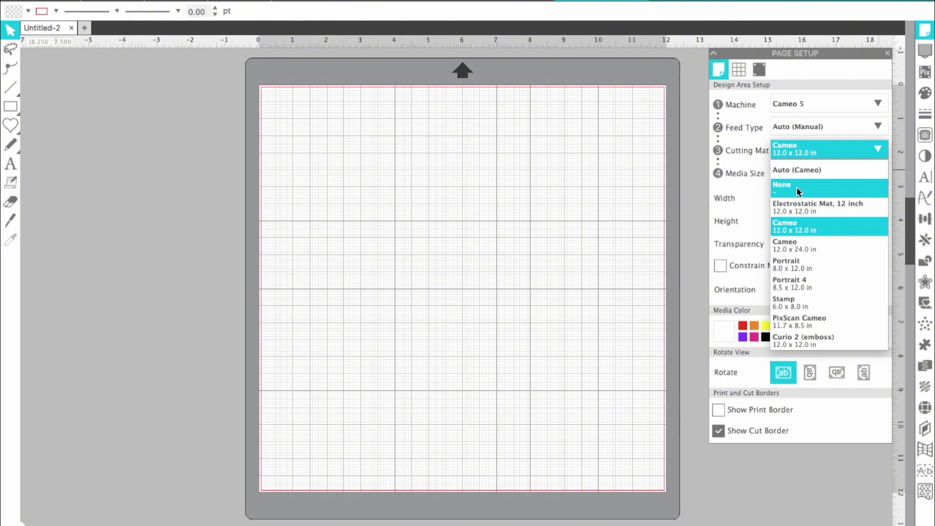
pyautogui.click(749, 185)
pyautogui.click(841, 148)
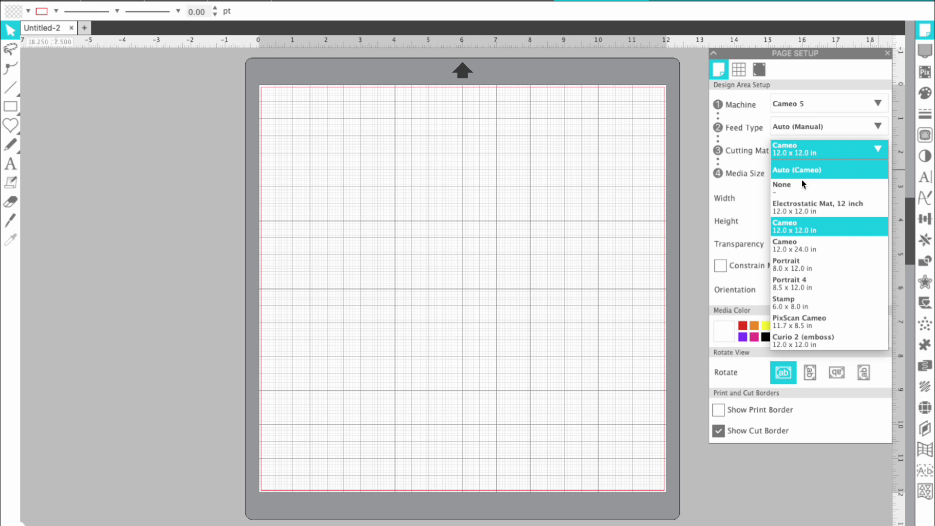
pyautogui.click(826, 184)
pyautogui.click(818, 181)
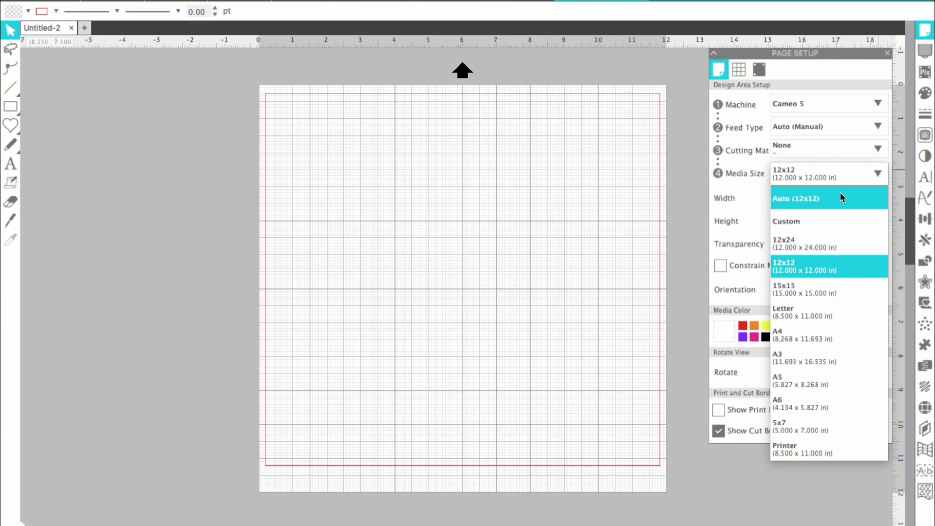
pyautogui.click(812, 178)
pyautogui.click(798, 150)
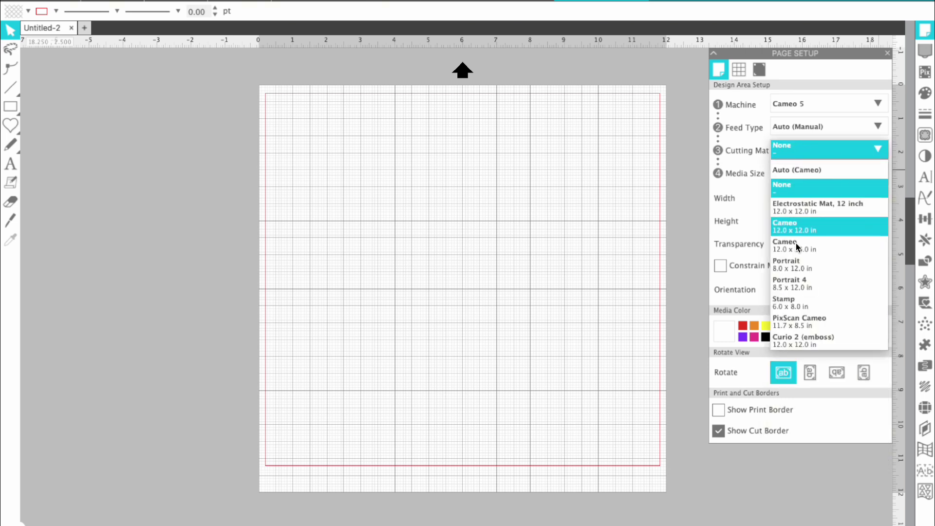
pyautogui.click(813, 227)
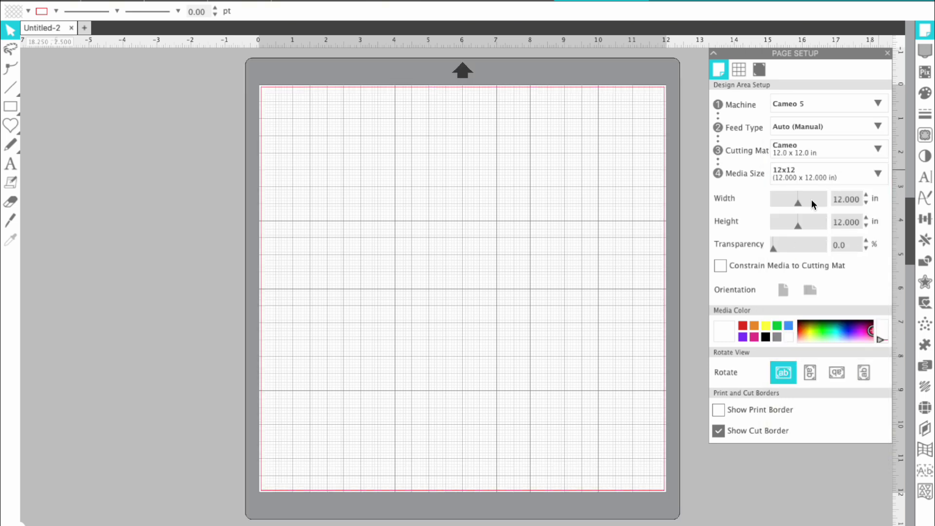
pyautogui.click(792, 154)
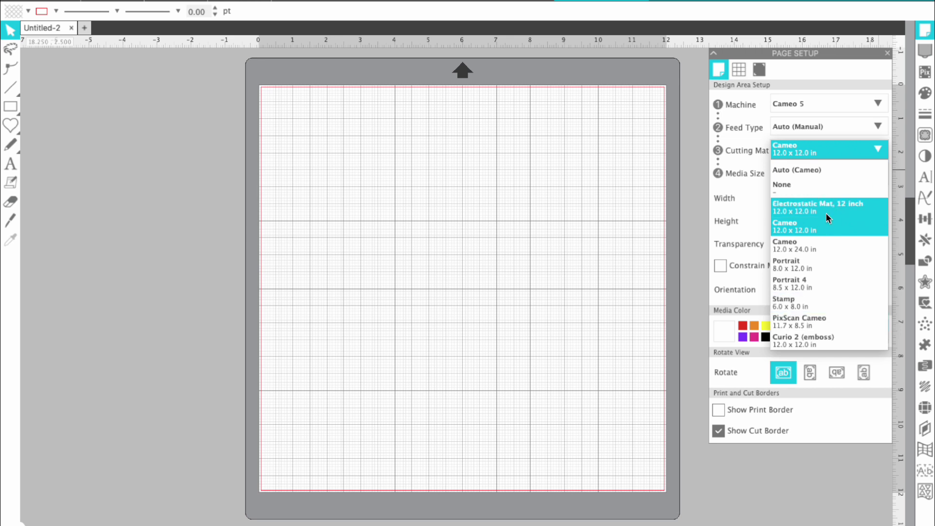
pyautogui.click(826, 226)
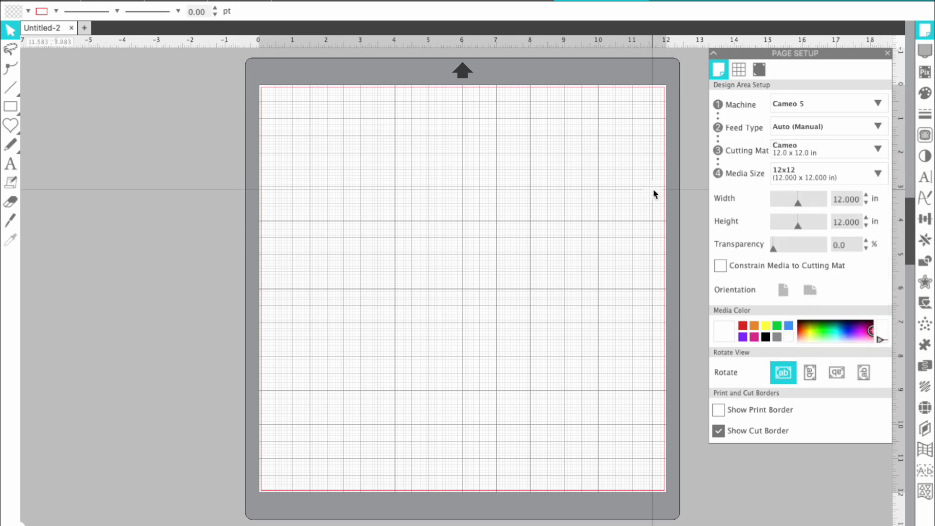
# Try a custom media size of about 11.375 in wide by 12.750 in high, and restore the 12x12 preset.
pyautogui.click(788, 172)
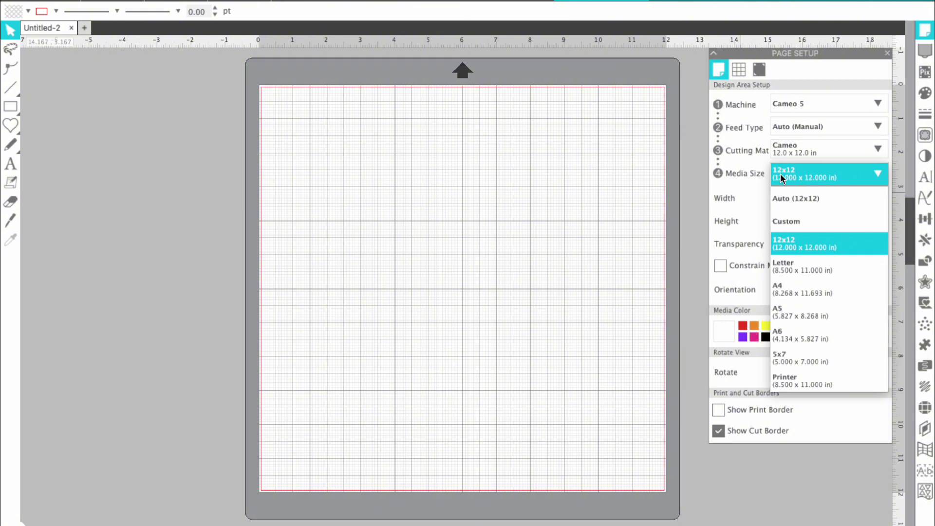
pyautogui.click(783, 181)
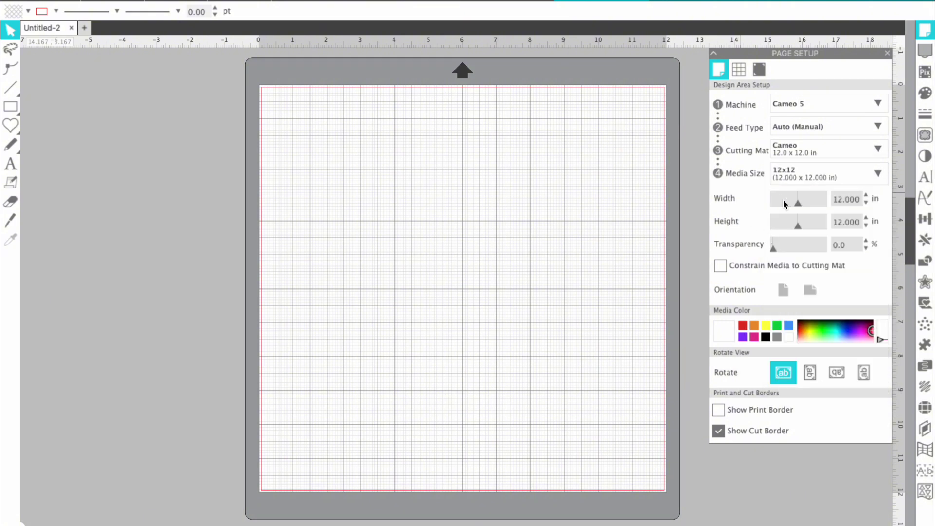
pyautogui.moveTo(797, 204)
pyautogui.mouseDown()
pyautogui.moveTo(829, 204)
pyautogui.moveTo(795, 212)
pyautogui.mouseUp()
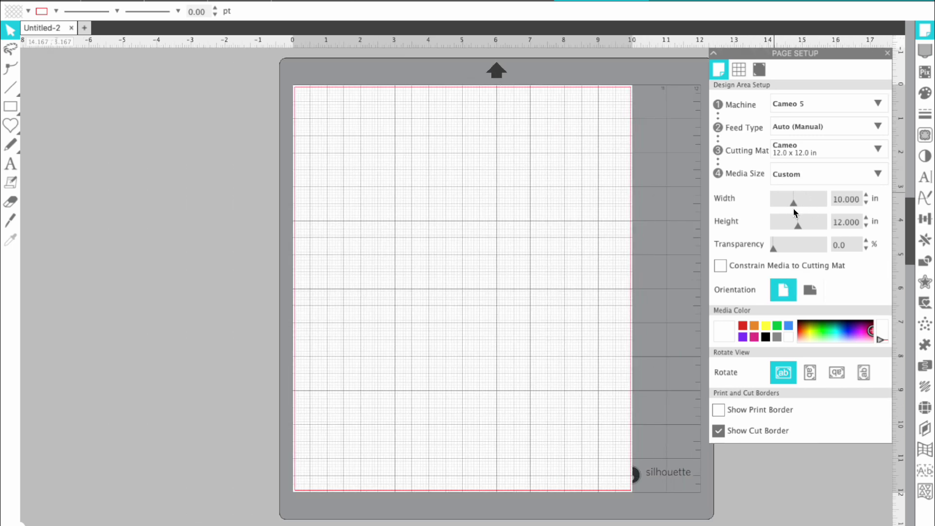
pyautogui.moveTo(790, 227); pyautogui.dragTo(799, 227)
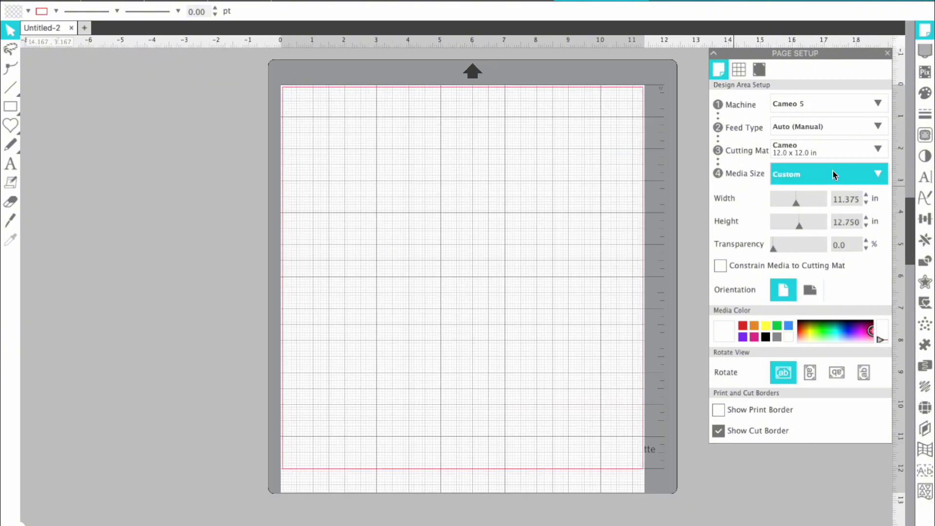
pyautogui.click(798, 174)
pyautogui.click(799, 240)
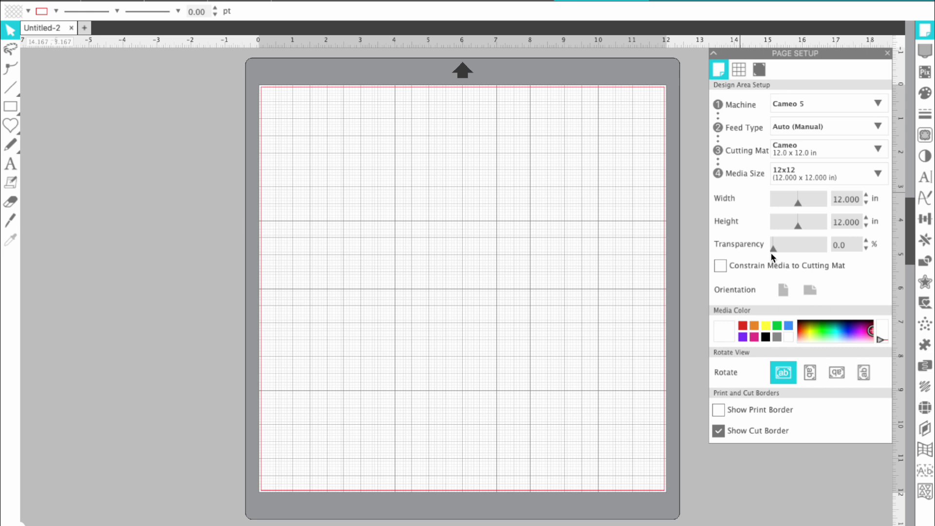
# Preview the media in several colors, including red and green, and set the media color back to white.
pyautogui.moveTo(774, 253)
pyautogui.mouseDown()
pyautogui.moveTo(795, 252)
pyautogui.moveTo(766, 259)
pyautogui.mouseUp()
pyautogui.click(725, 338)
pyautogui.click(742, 325)
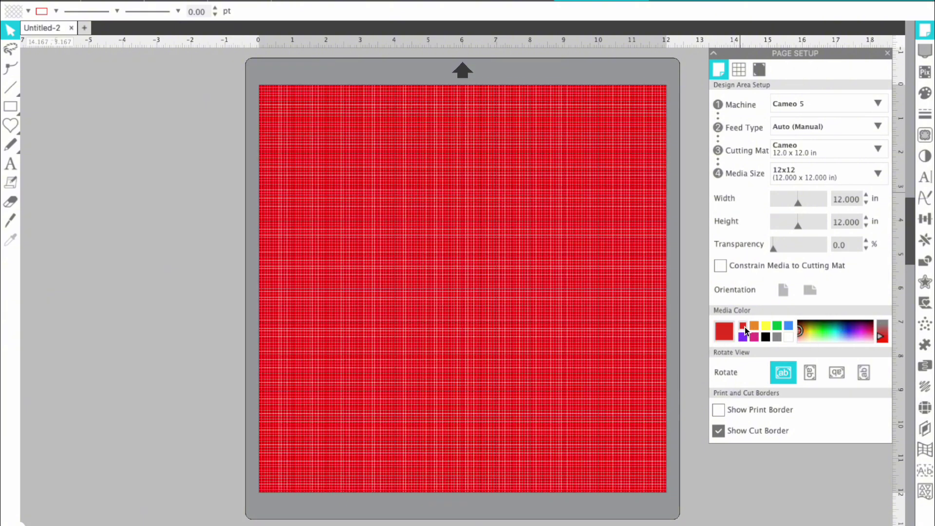
pyautogui.click(746, 337)
pyautogui.click(776, 336)
pyautogui.click(777, 325)
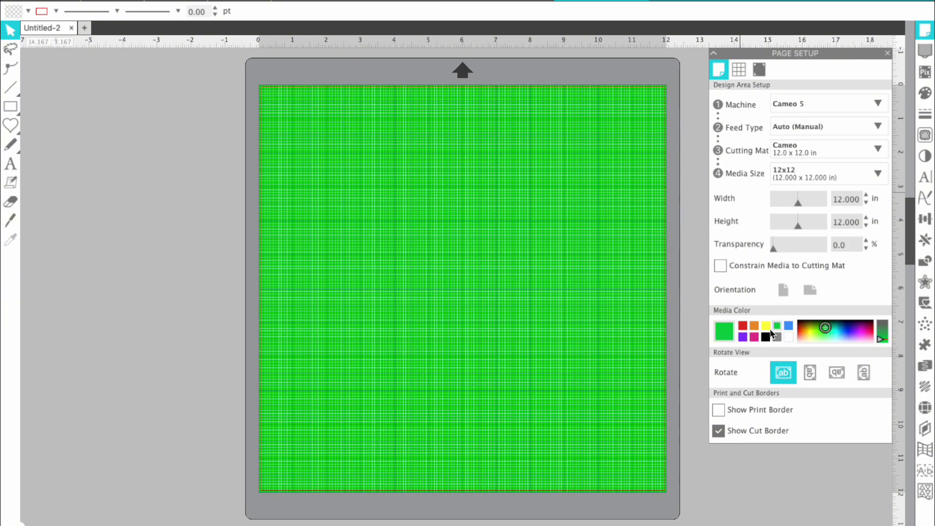
pyautogui.click(787, 336)
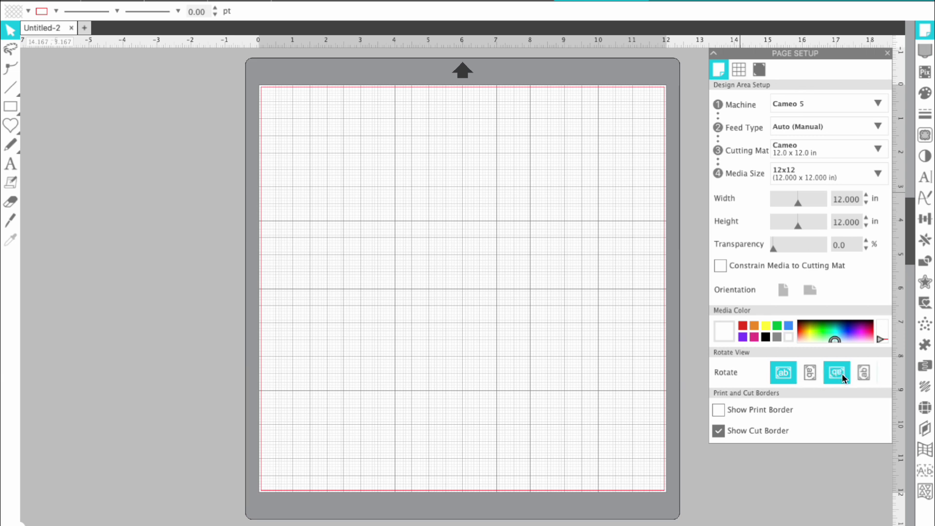
# Rotate the view a quarter turn and back to the upright orientation, and hide the print border.
pyautogui.click(806, 371)
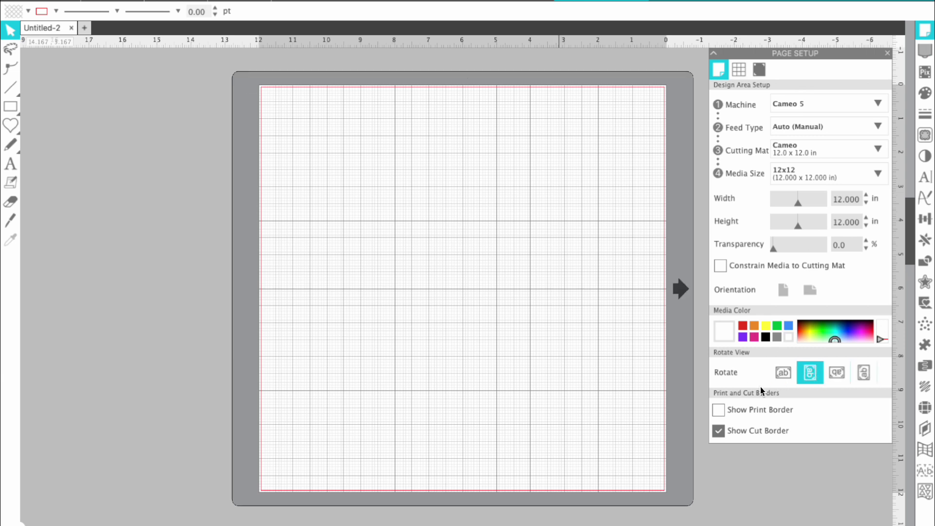
pyautogui.click(783, 372)
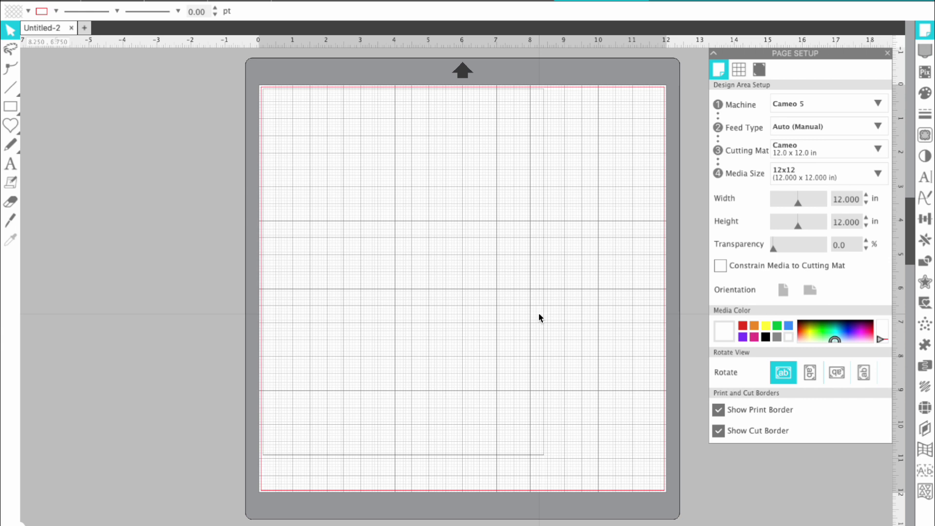
pyautogui.click(717, 410)
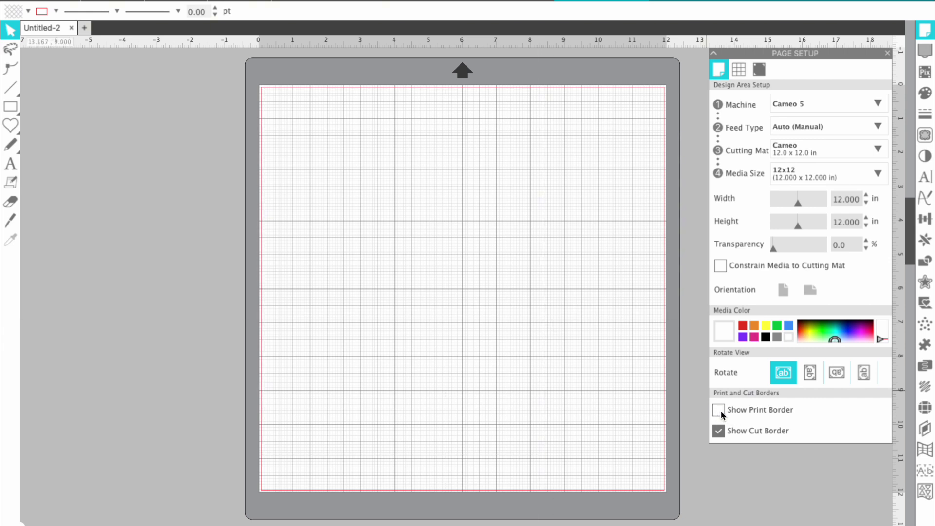
# Turn on registration marks for the page.
pyautogui.click(740, 71)
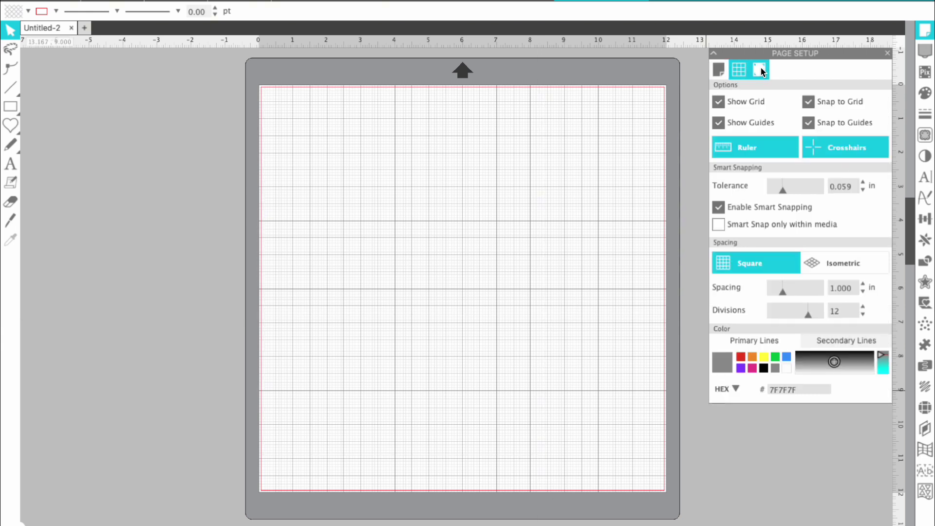
pyautogui.click(761, 71)
pyautogui.click(718, 102)
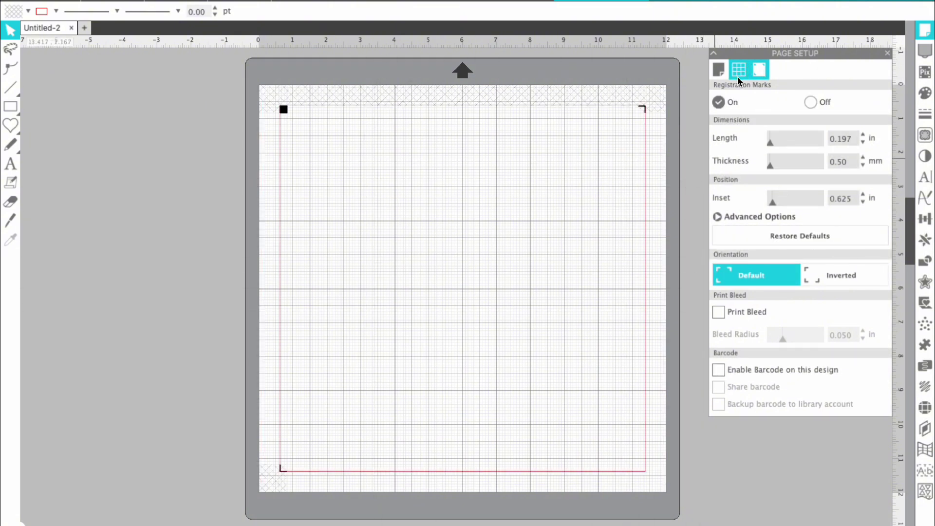
# Set the media size to Letter (8.500 x 11.000 in).
pyautogui.click(718, 70)
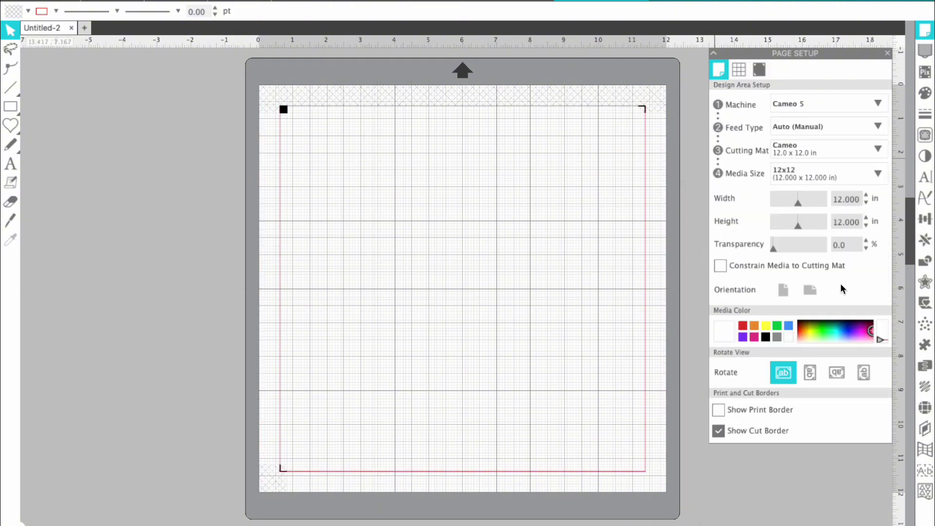
pyautogui.click(798, 174)
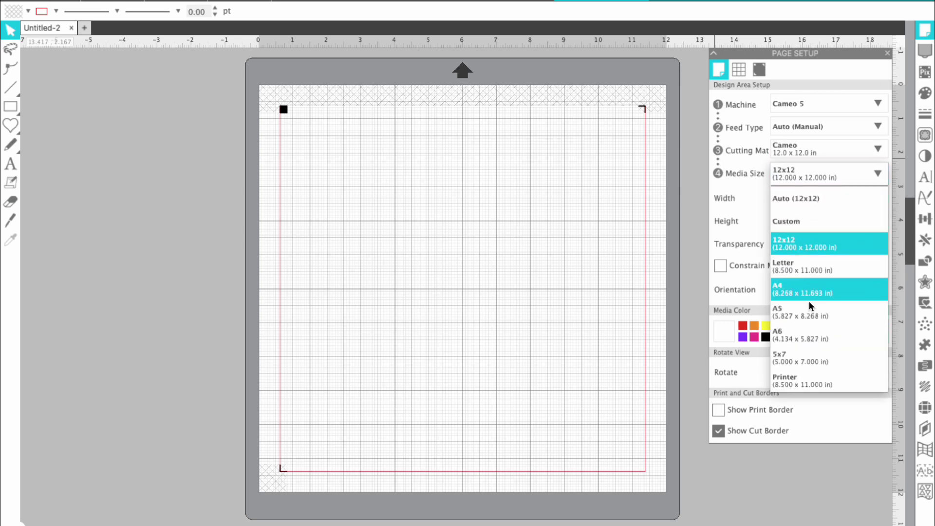
pyautogui.click(827, 267)
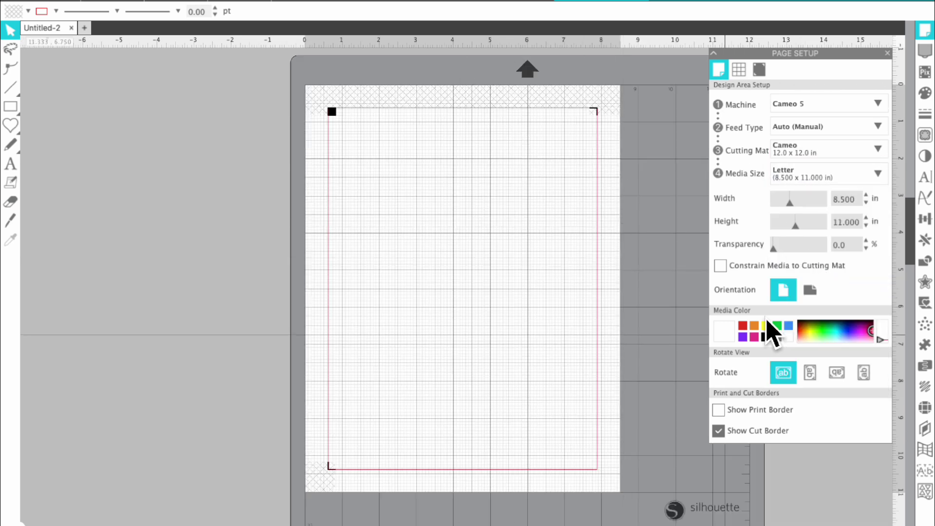
# Turn off the registration marks for the page.
pyautogui.click(758, 70)
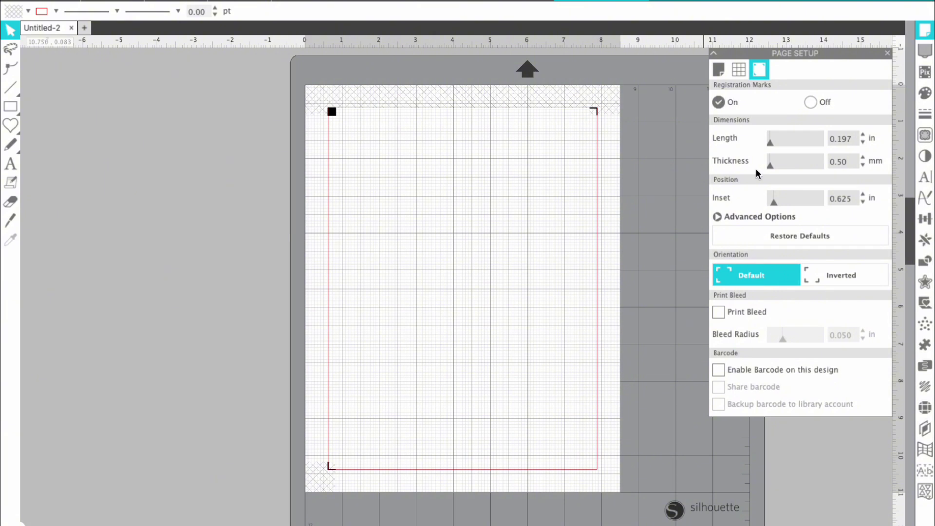
pyautogui.moveTo(774, 148)
pyautogui.mouseDown()
pyautogui.moveTo(785, 149)
pyautogui.moveTo(763, 148)
pyautogui.mouseUp()
pyautogui.click(805, 103)
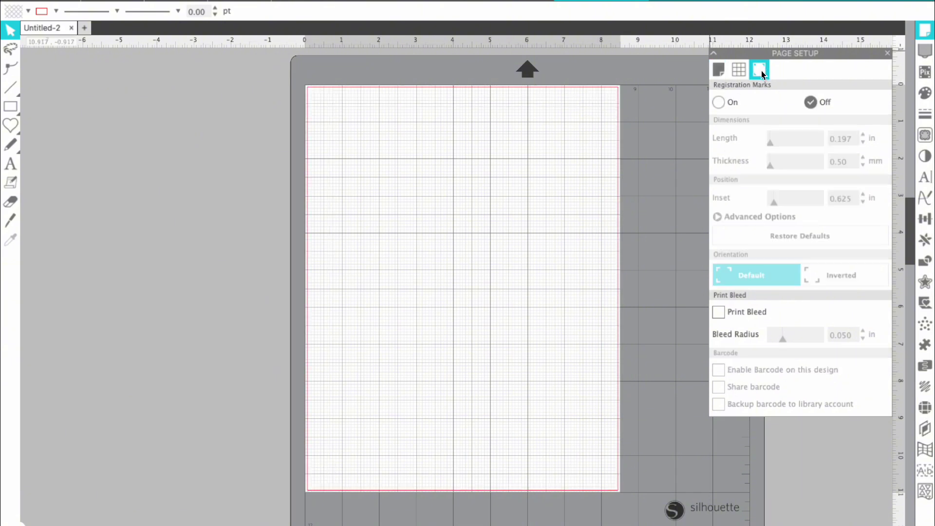
# Set the media size to 12x12 (12.000 x 12.000 in).
pyautogui.click(720, 72)
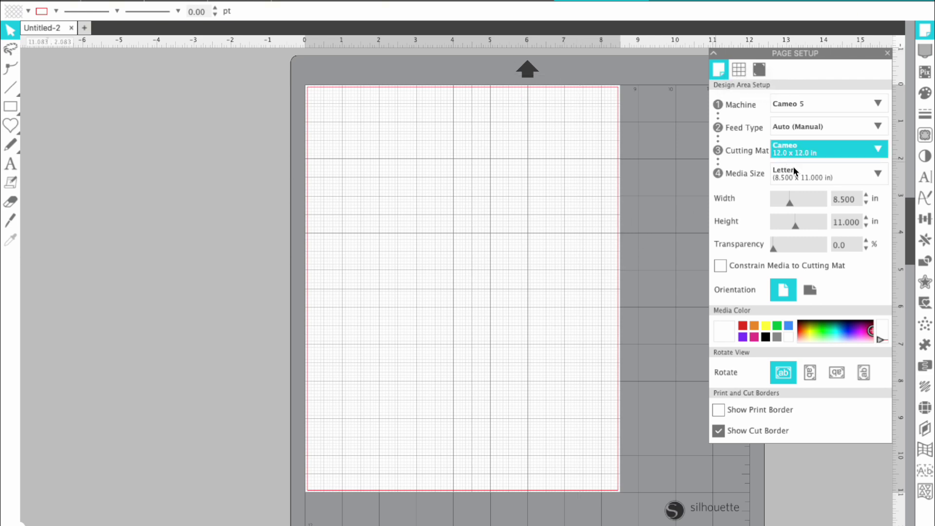
pyautogui.click(830, 174)
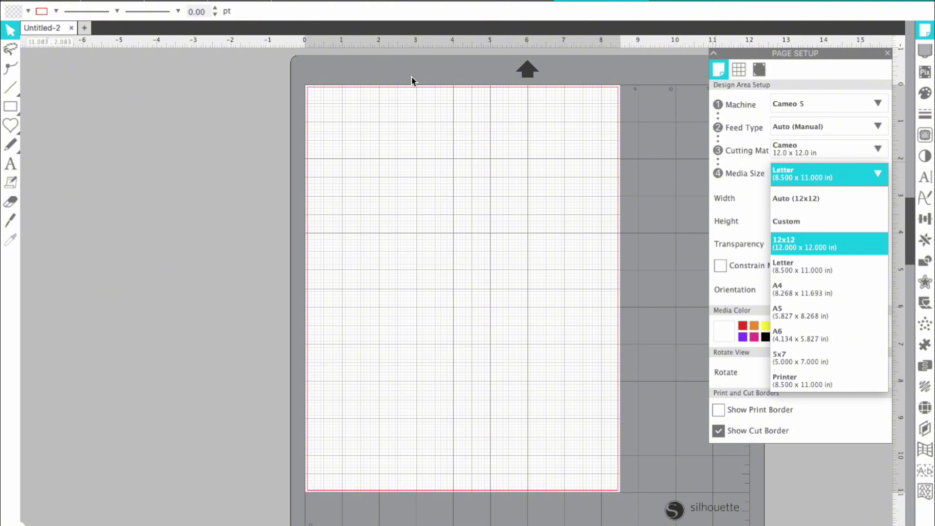
pyautogui.click(822, 242)
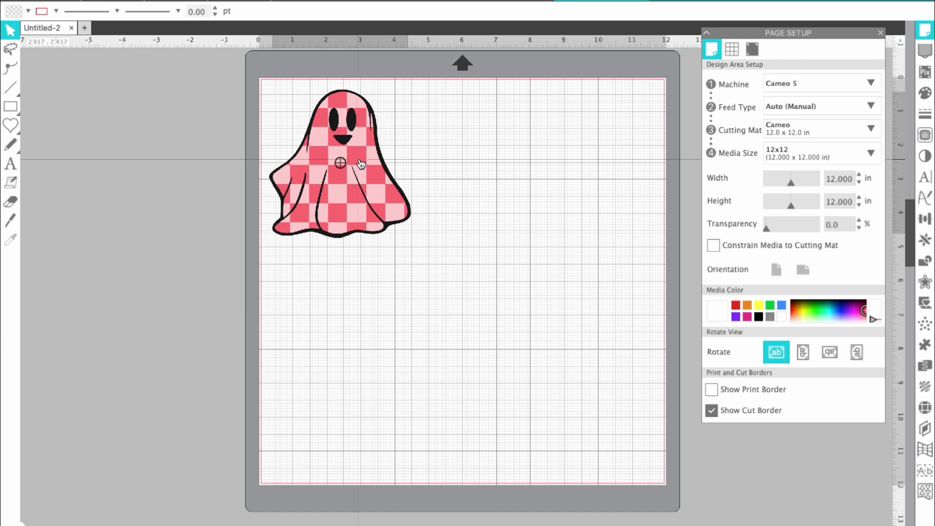
# Pull the dark pink and light pink ghost layers away from the stack across the page.
pyautogui.moveTo(368, 169); pyautogui.dragTo(633, 205)
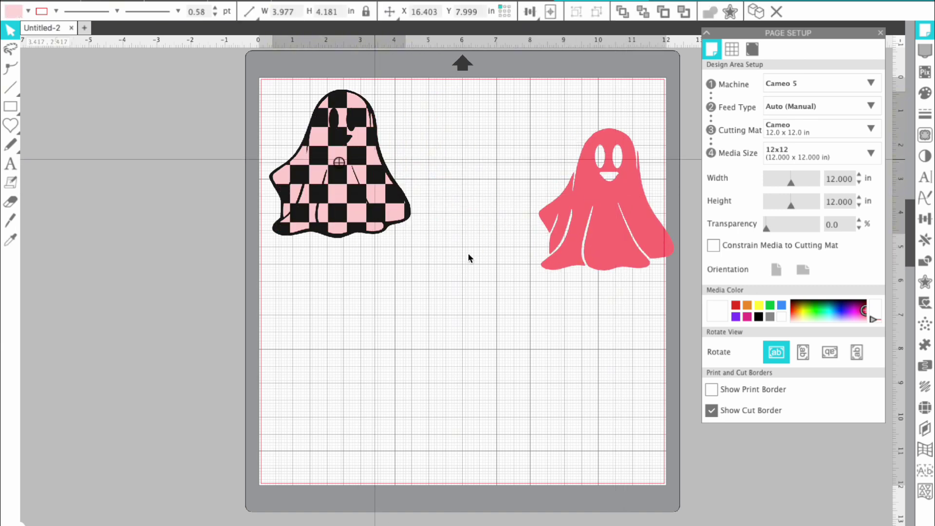
pyautogui.moveTo(324, 145); pyautogui.dragTo(466, 272)
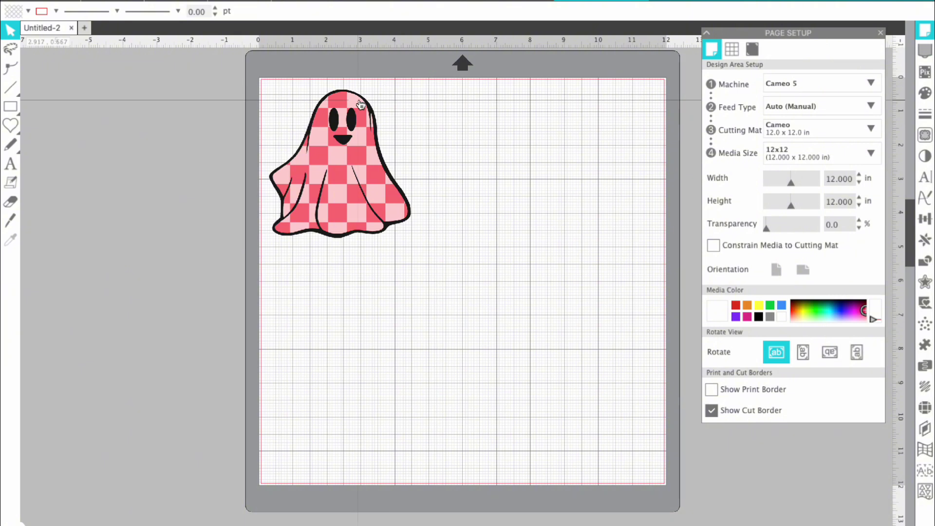
pyautogui.scroll(2, 365, 208)
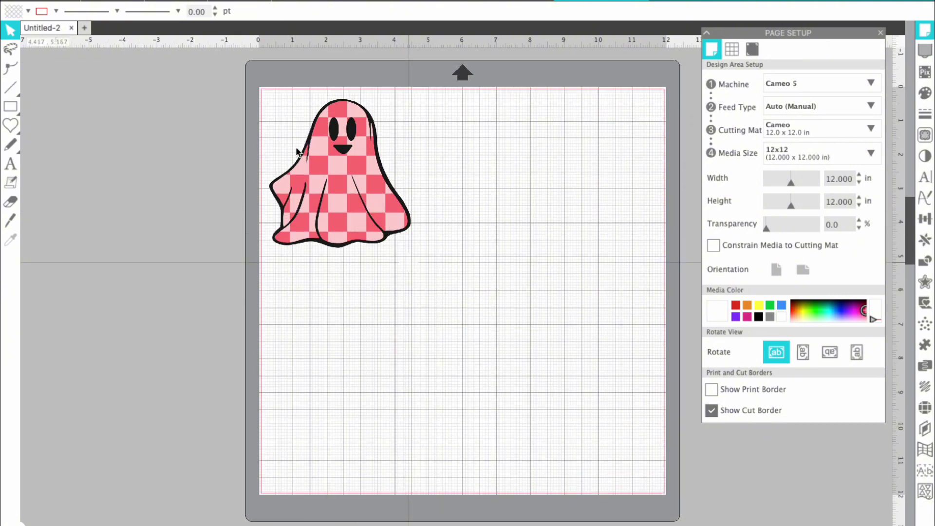
# Scale the complete ghost design down proportionally to about 3.504 in wide and 3.683 in high.
pyautogui.click(390, 229)
pyautogui.moveTo(412, 257); pyautogui.dragTo(390, 238)
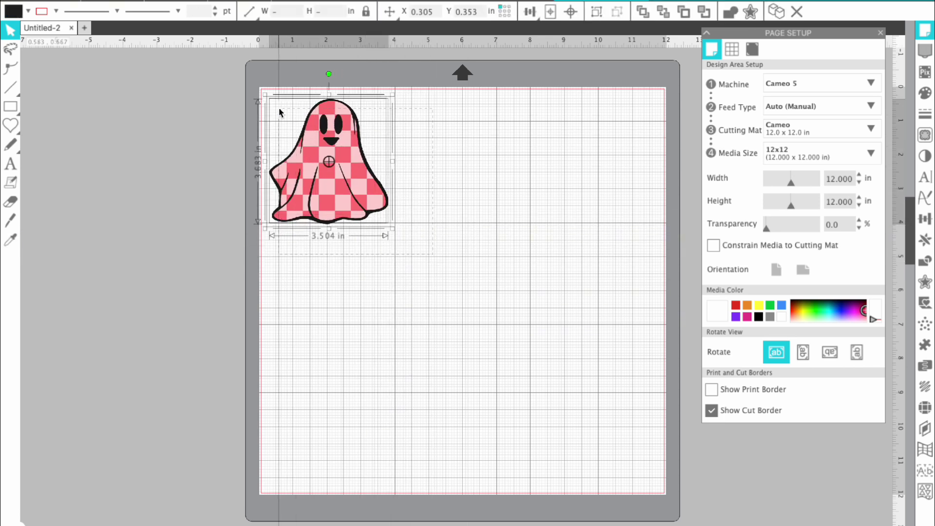
pyautogui.click(396, 236)
pyautogui.click(374, 214)
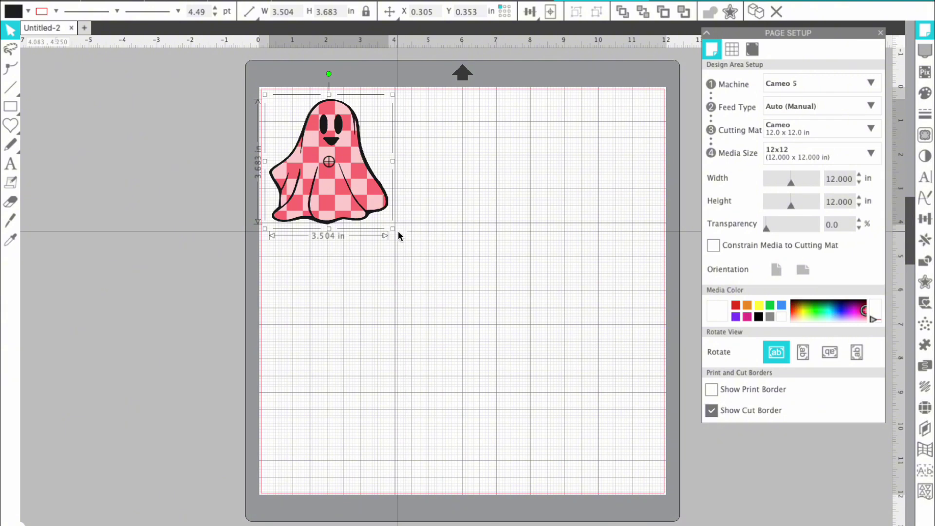
pyautogui.moveTo(390, 230); pyautogui.dragTo(538, 324)
pyautogui.press('Escape')
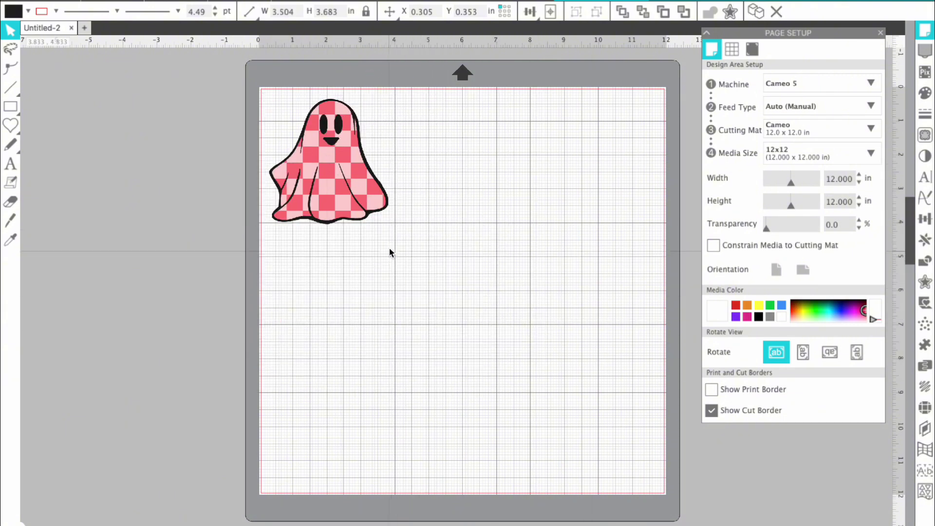
# Try grouping all the ghost layers into a single object.
pyautogui.hotkey('ctrl', 'shift', 'g')
pyautogui.rightClick(319, 175)
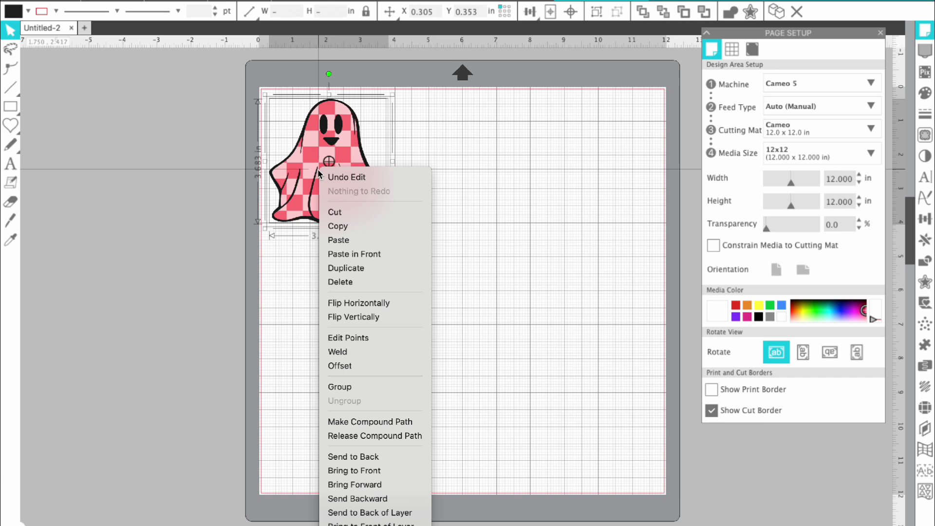
pyautogui.click(354, 387)
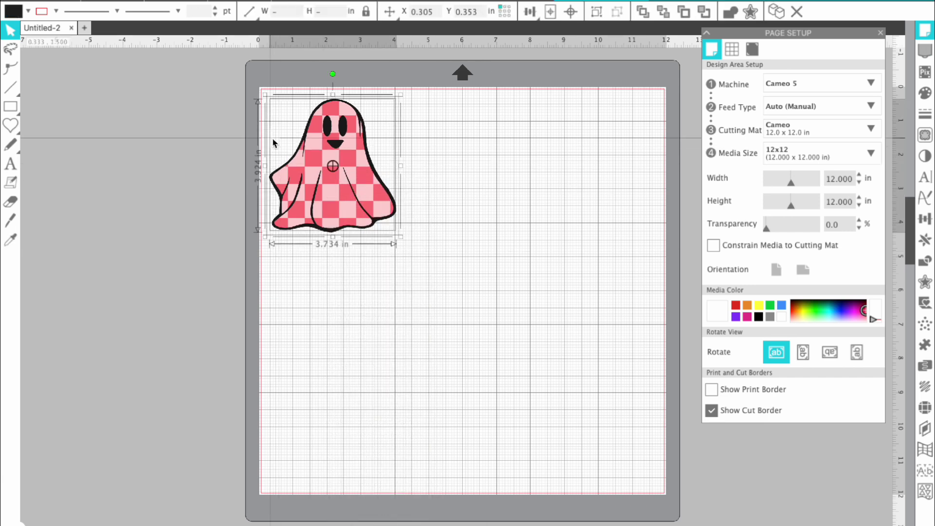
# Set the ghost design's width to 10 in, and undo the resize.
pyautogui.click(294, 8)
pyautogui.write('10')
pyautogui.press('Return')
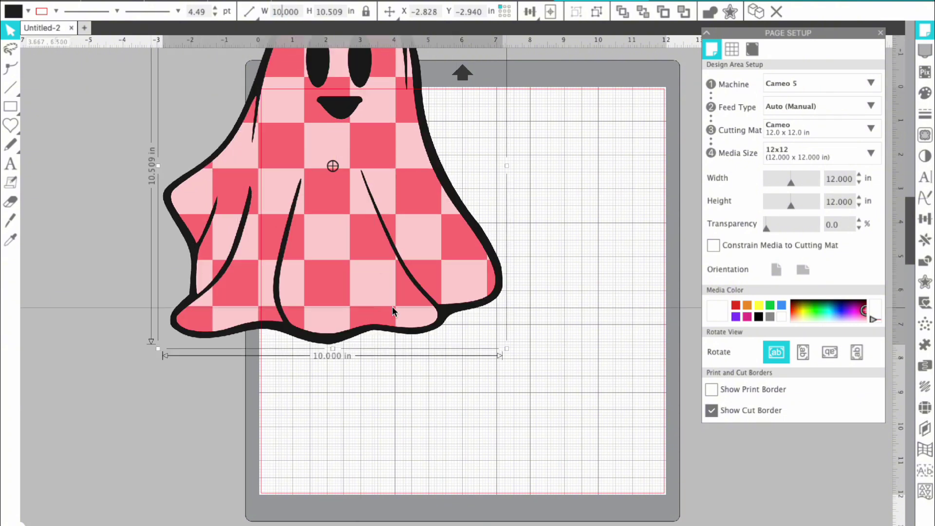
pyautogui.hotkey('ctrl', 'z')
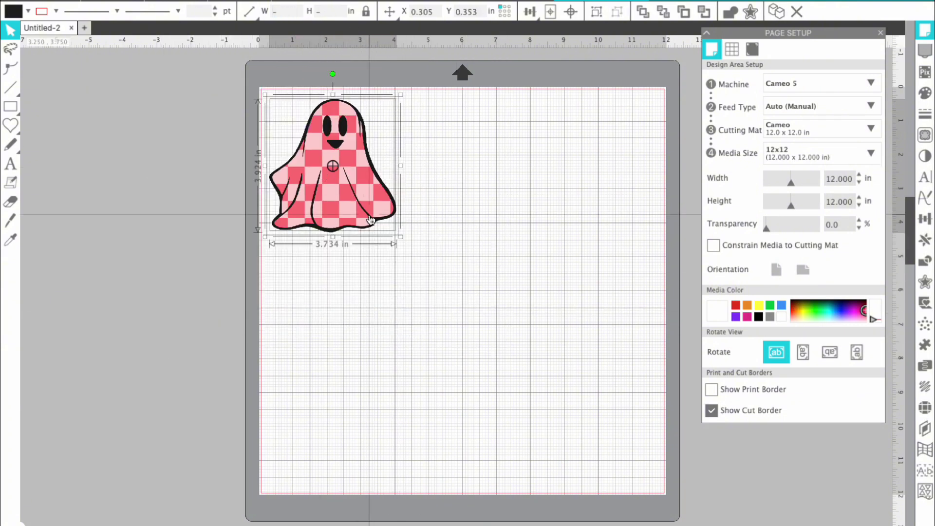
# Select the light pink and dark pink ghost layers one at a time to check that they are separate objects.
pyautogui.click(493, 265)
pyautogui.click(363, 184)
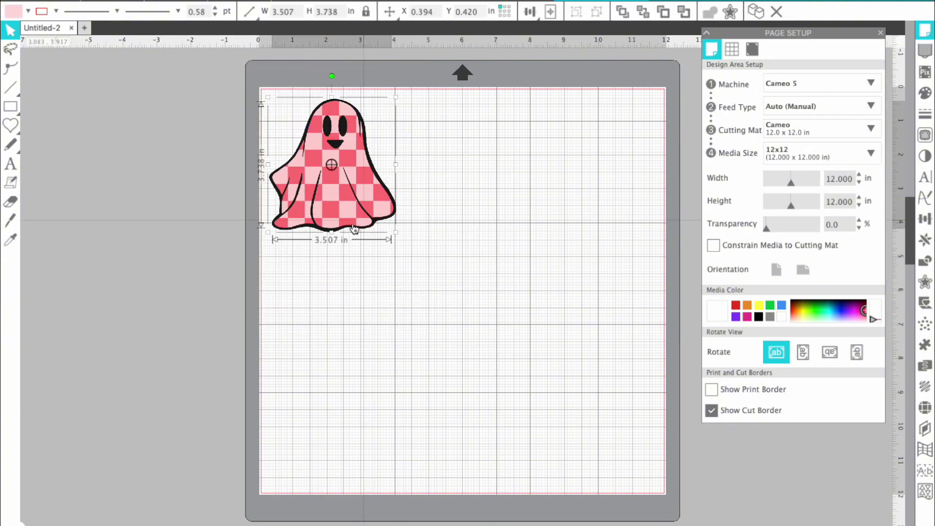
pyautogui.rightClick(394, 238)
pyautogui.rightClick(335, 184)
pyautogui.click(521, 282)
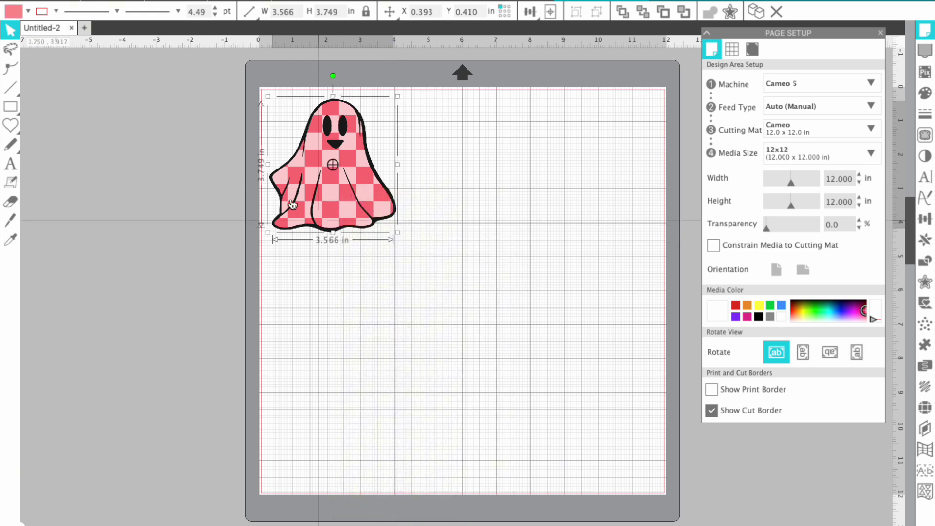
# Select all the ghost layers, look up the Group option without applying it, and clear the selection.
pyautogui.hotkey('ctrl', 'a')
pyautogui.rightClick(297, 142)
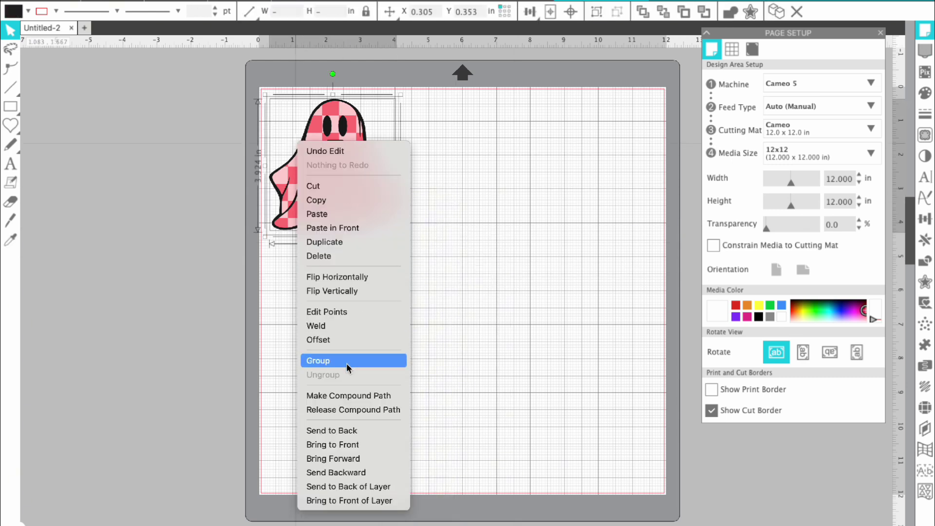
pyautogui.click(489, 276)
pyautogui.click(469, 238)
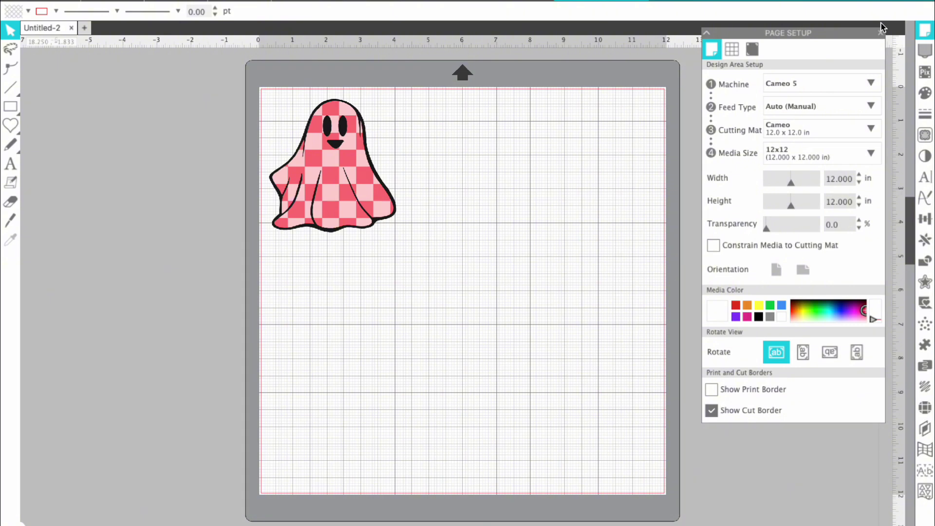
# Switch to the Send workspace, move the dark pink ghost layer aside on the mat, and undo the move.
pyautogui.click(901, 15)
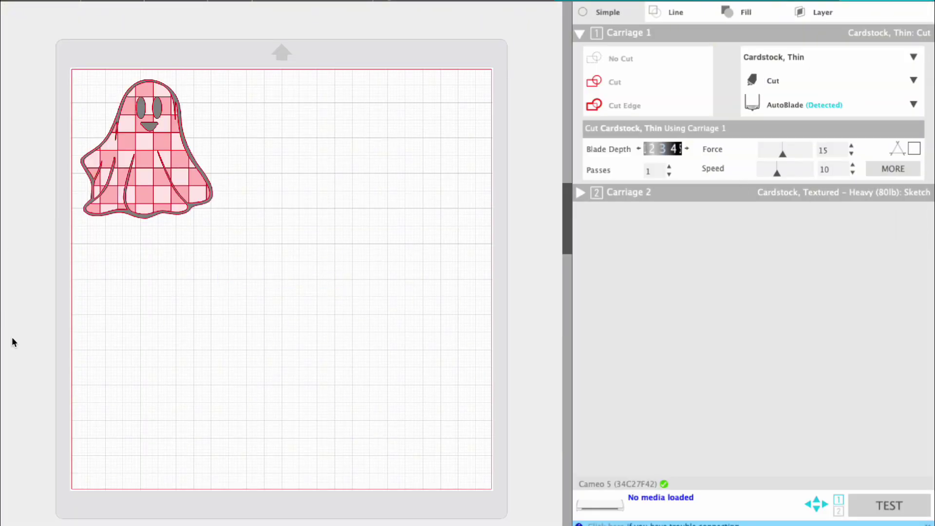
pyautogui.moveTo(128, 207); pyautogui.dragTo(258, 234)
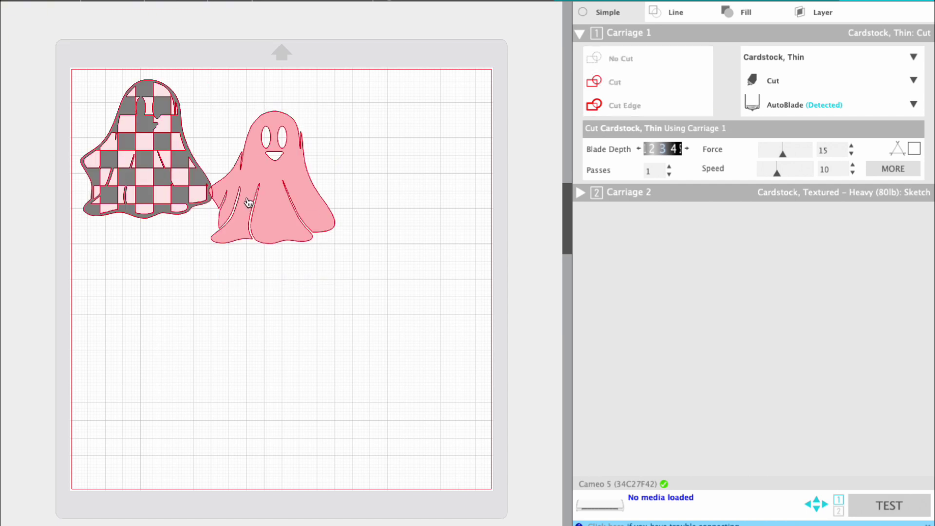
pyautogui.hotkey('ctrl', 'z')
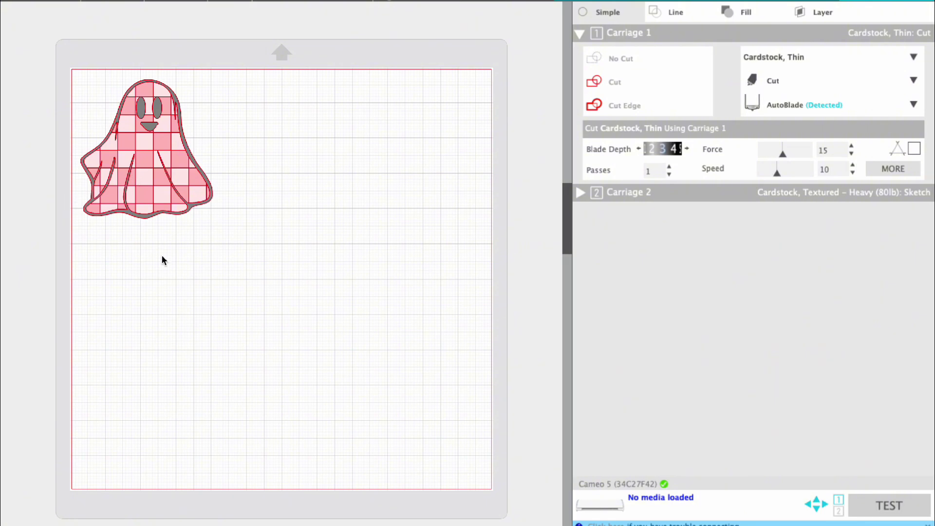
# Move both pink ghost layers off the mat so only the black layer remains to cut, and undo the moves.
pyautogui.hscroll(-5, 167, 261)
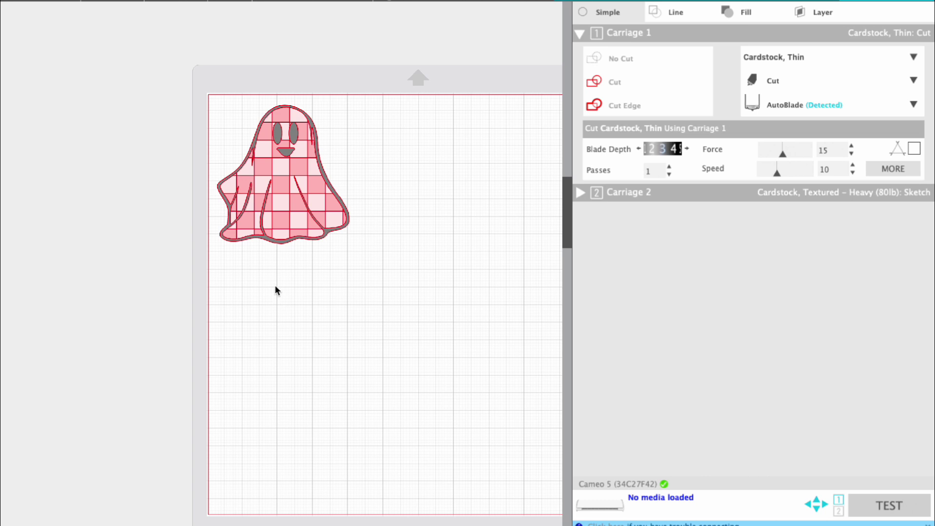
pyautogui.click(291, 191)
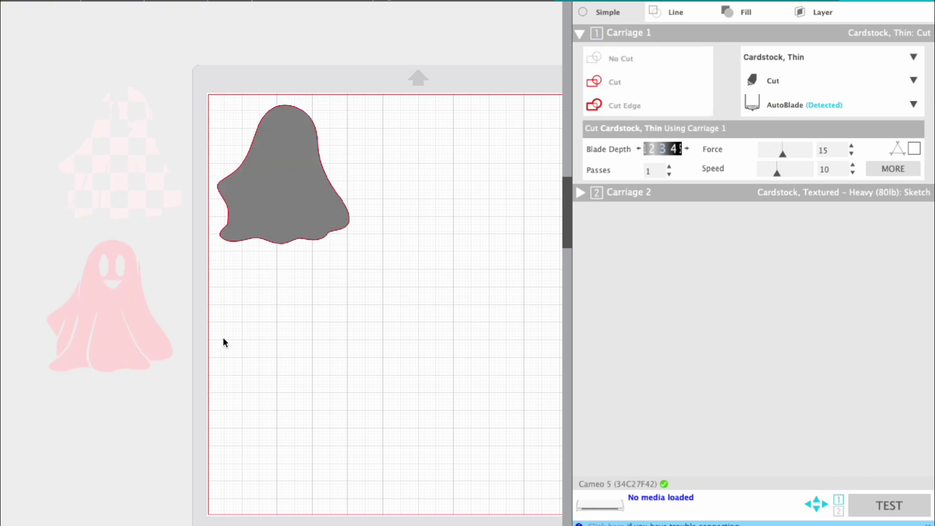
pyautogui.hscroll(2, 326, 263)
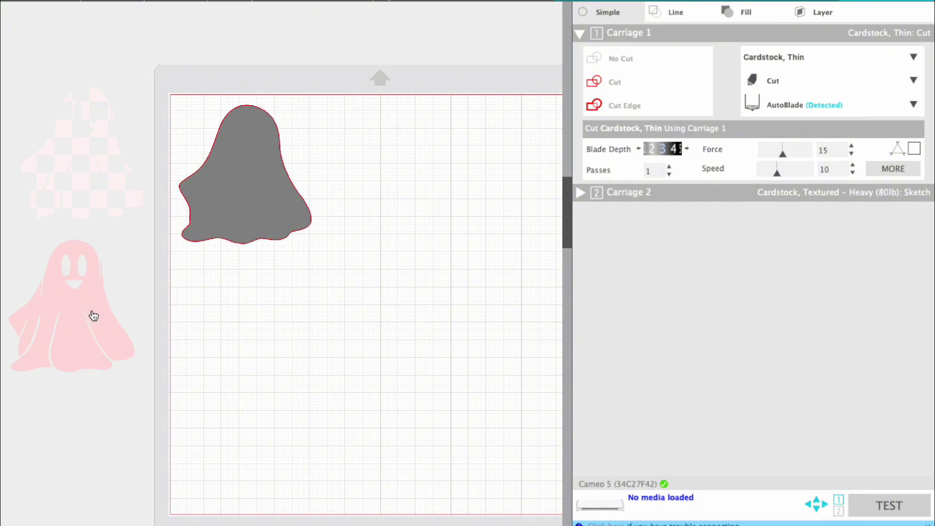
pyautogui.click(94, 315)
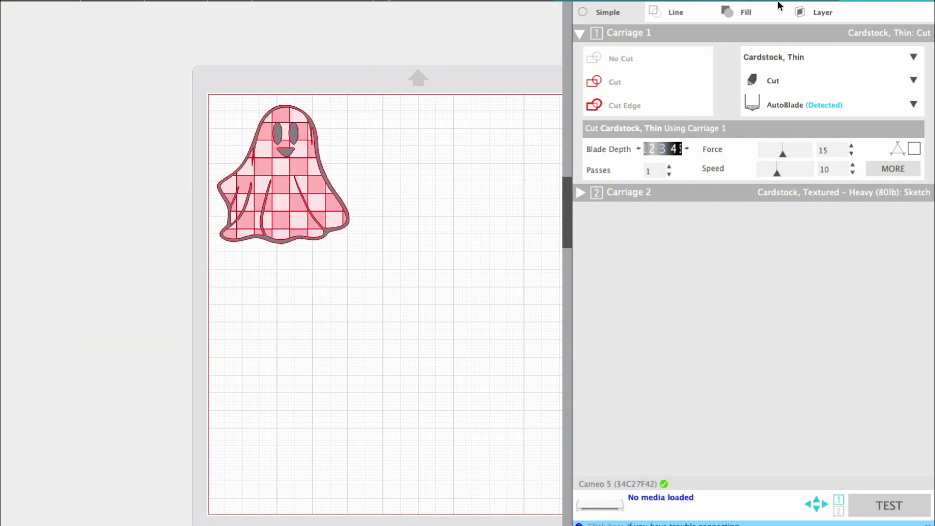
# Organize the cut by fill color and toggle the black, dark pink and light pink fills on and off.
pyautogui.click(745, 14)
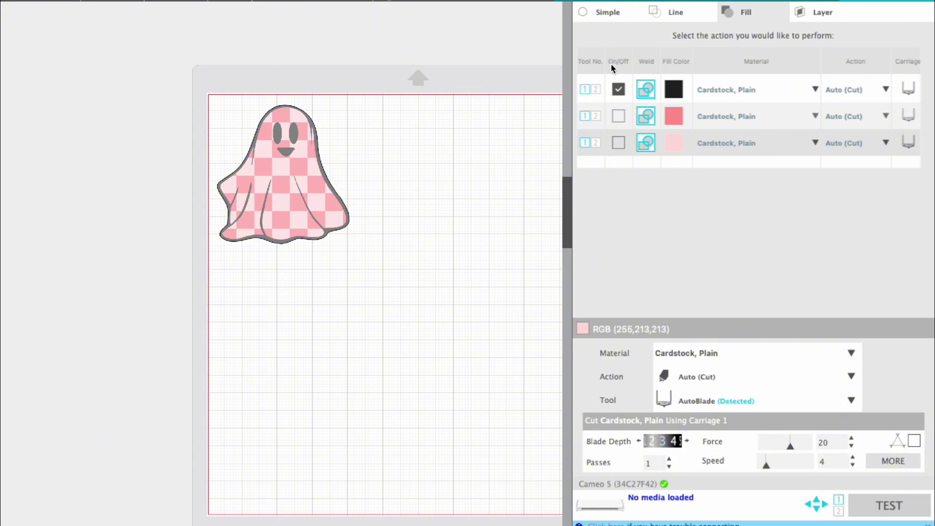
pyautogui.click(617, 117)
pyautogui.click(618, 141)
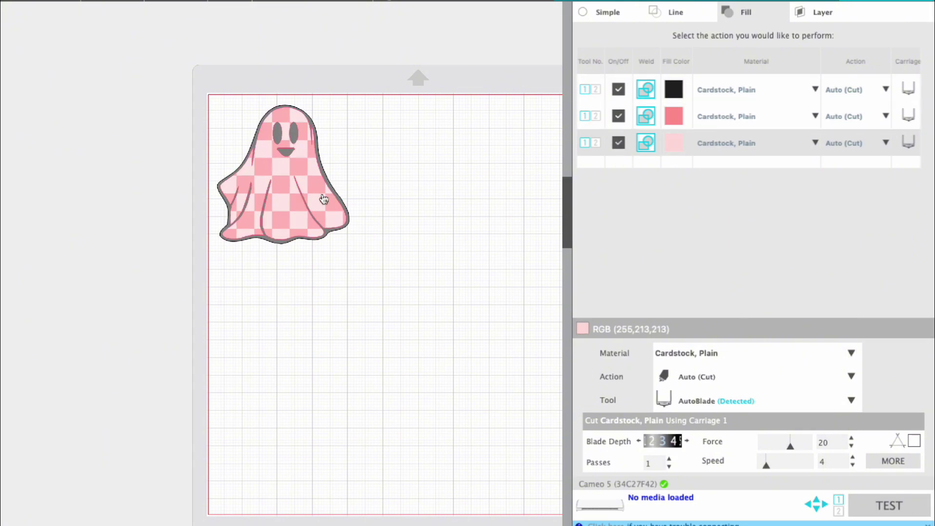
pyautogui.click(618, 116)
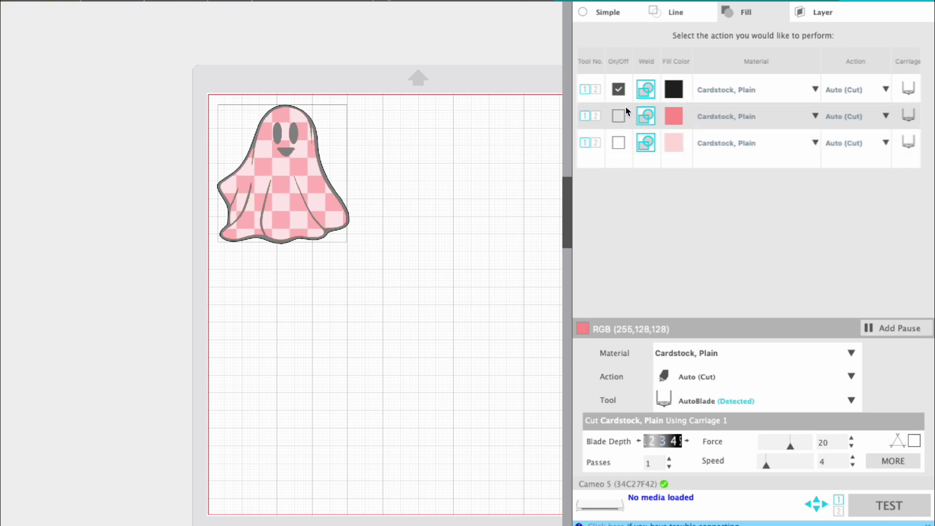
pyautogui.click(618, 116)
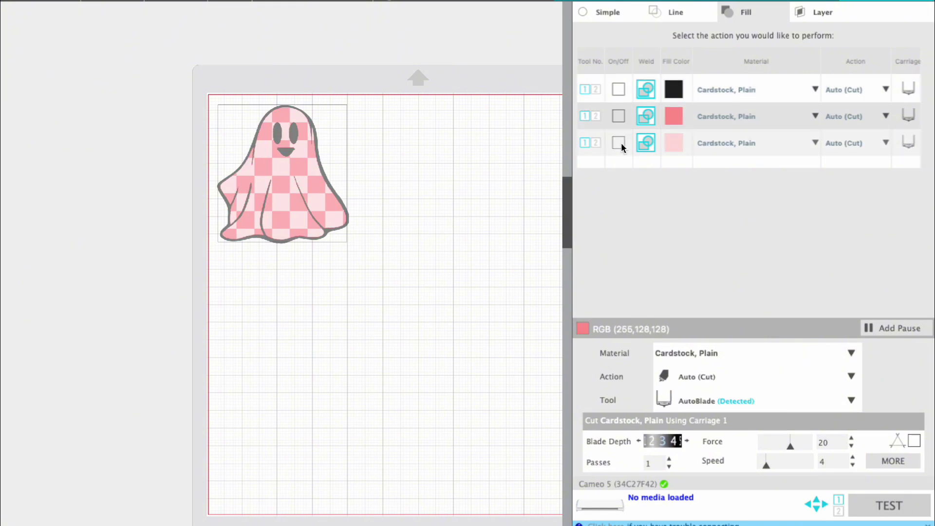
pyautogui.click(619, 143)
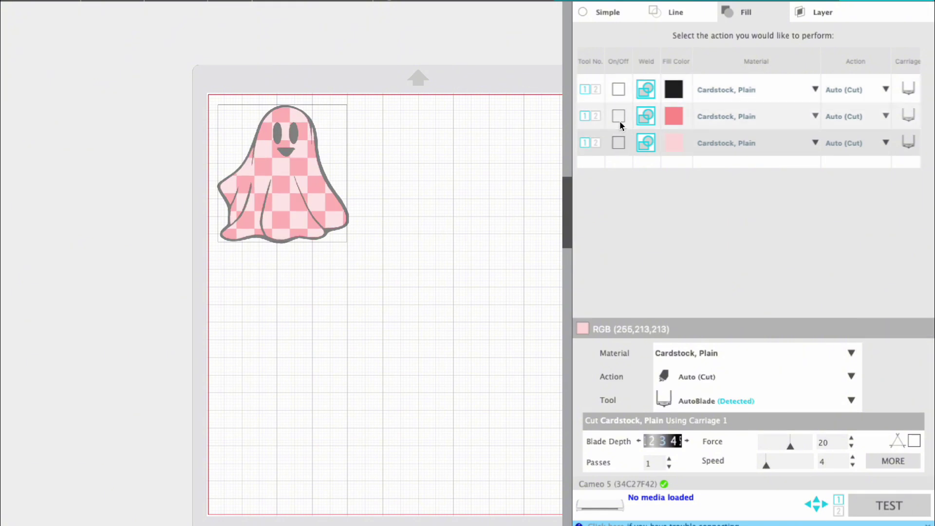
pyautogui.click(619, 118)
# In Simple mode, move the dark pink and black ghost layers off the mat and set the light pink checkered layer to Cut Edge.
pyautogui.click(613, 17)
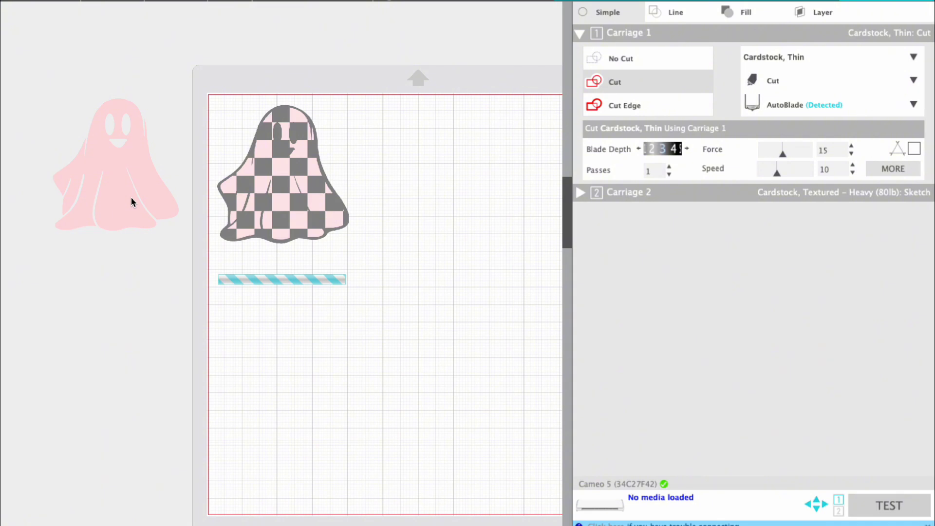
pyautogui.moveTo(126, 339); pyautogui.dragTo(79, 336)
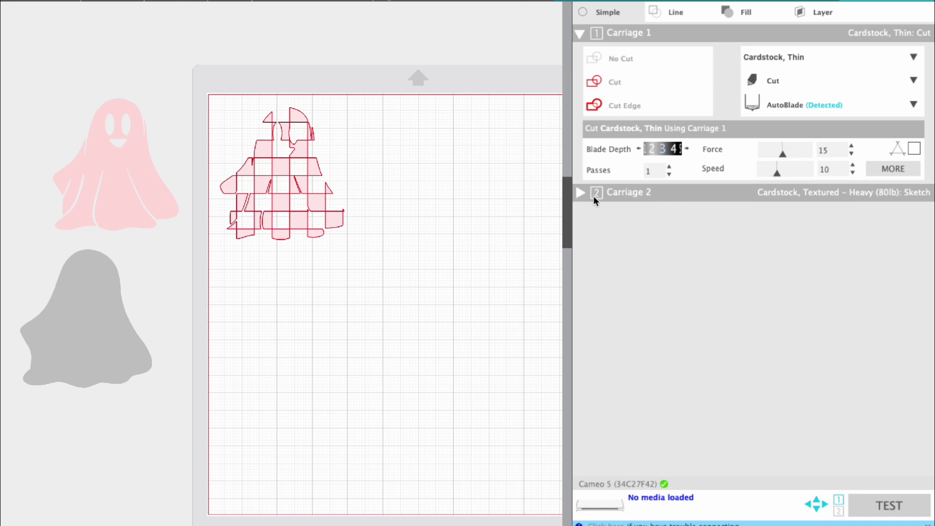
pyautogui.click(293, 232)
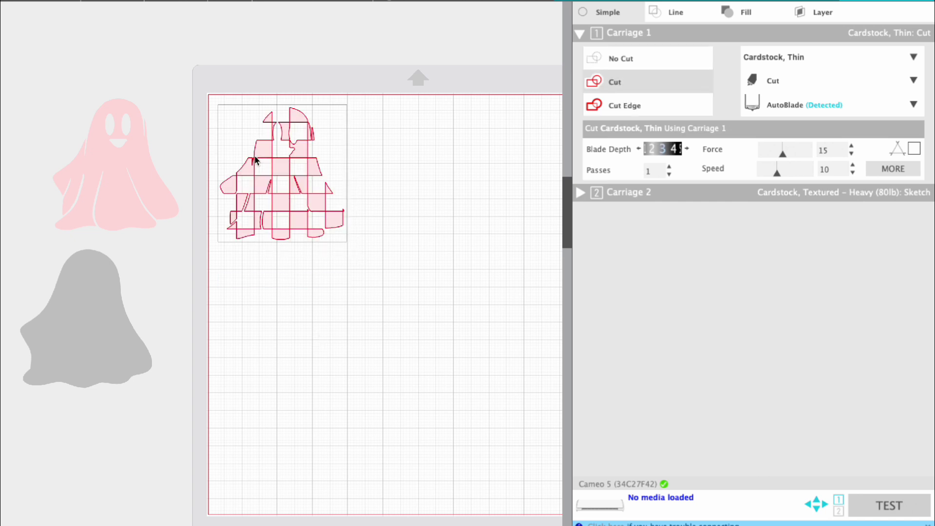
pyautogui.click(615, 108)
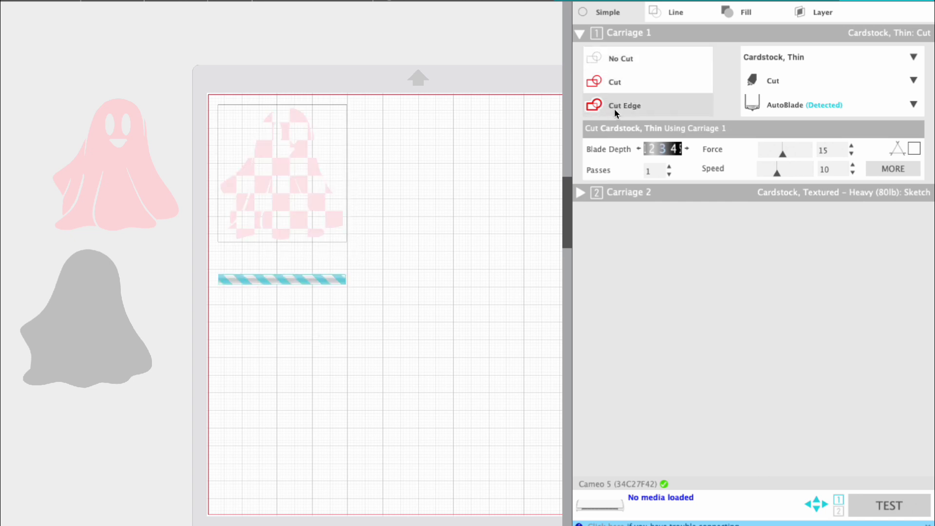
# Set the light pink layer to Cut, switch the whole stacked ghost to Cut Edge, and set it back to Cut.
pyautogui.click(615, 82)
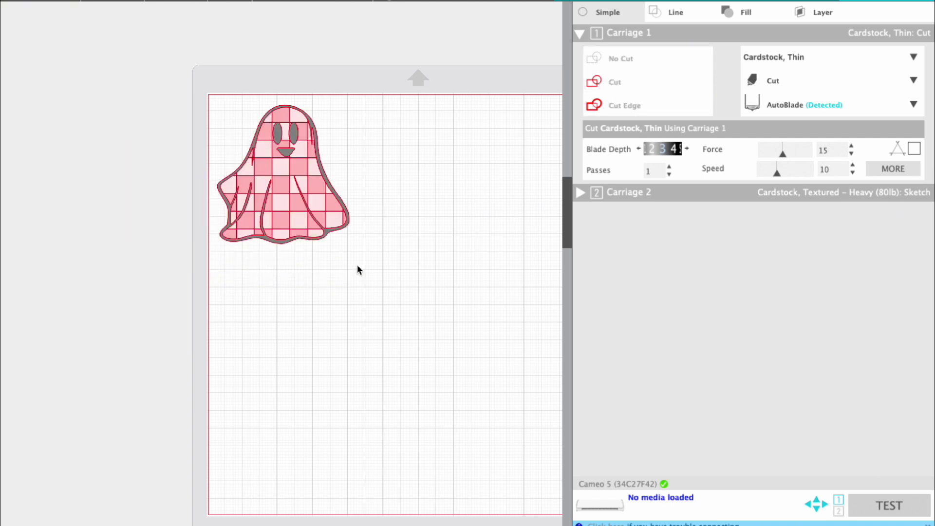
pyautogui.hotkey('ctrl', 'a')
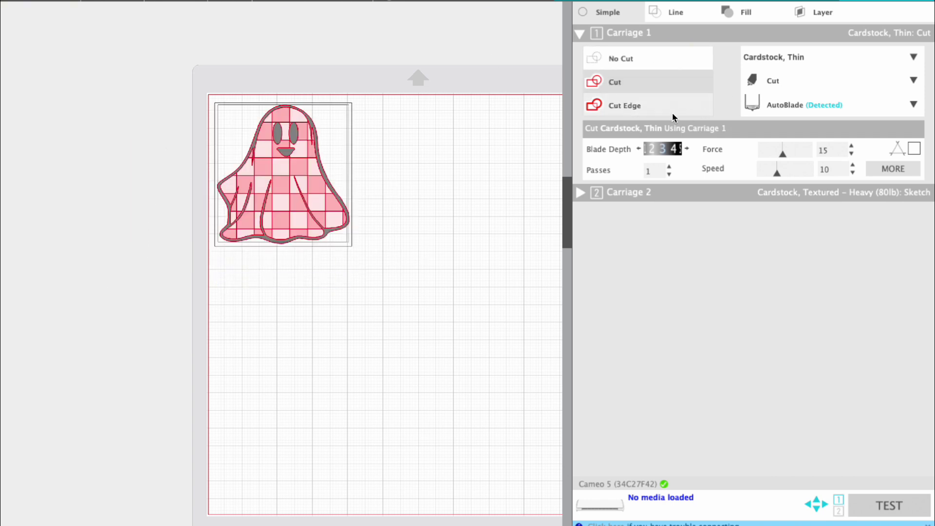
pyautogui.click(631, 105)
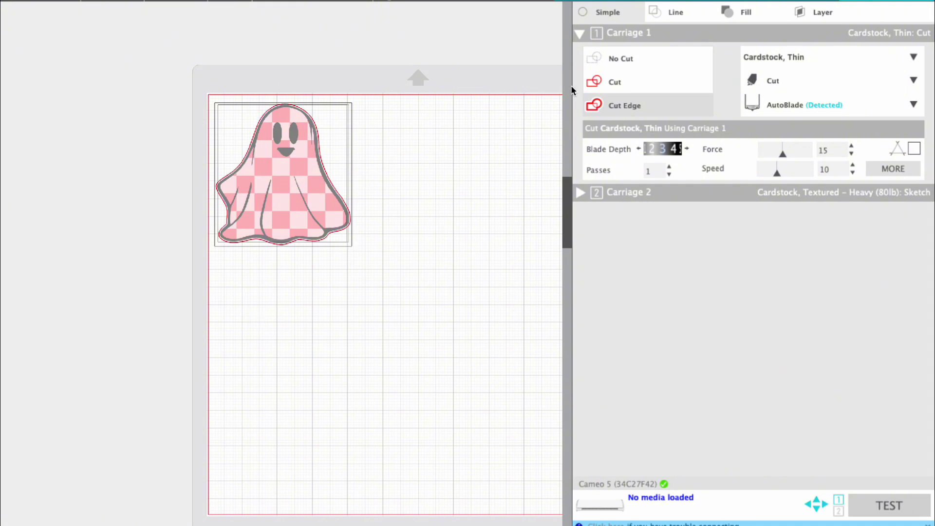
pyautogui.click(615, 84)
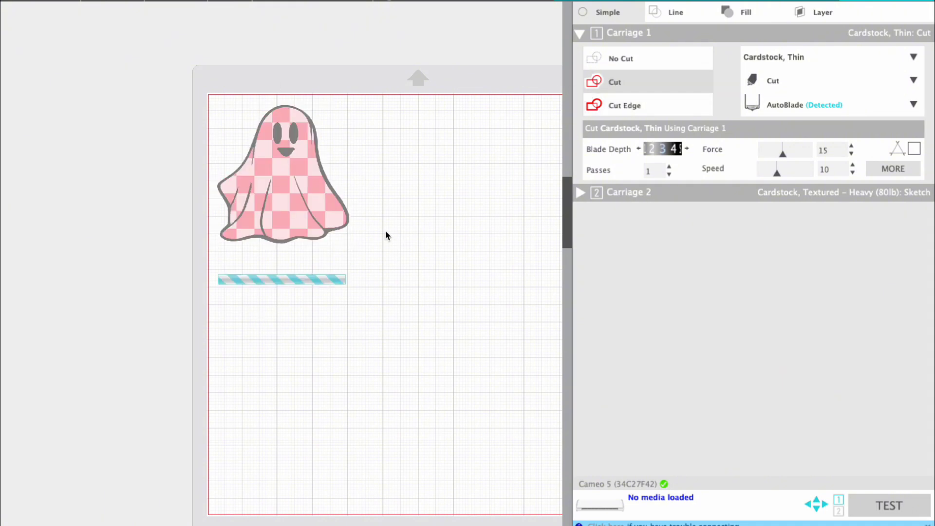
# Move the dark pink, light pink and black ghost layers off the mat one after another.
pyautogui.moveTo(282, 190); pyautogui.dragTo(101, 181)
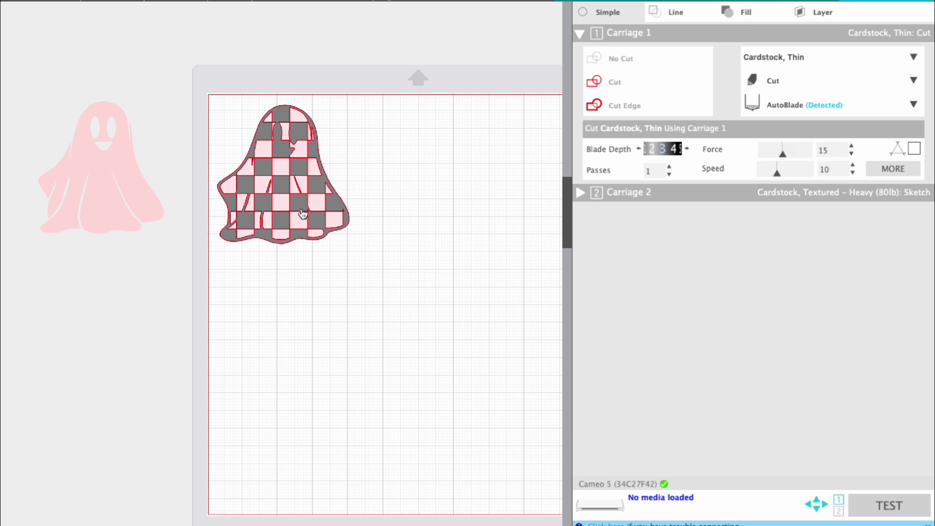
pyautogui.moveTo(276, 206); pyautogui.dragTo(127, 359)
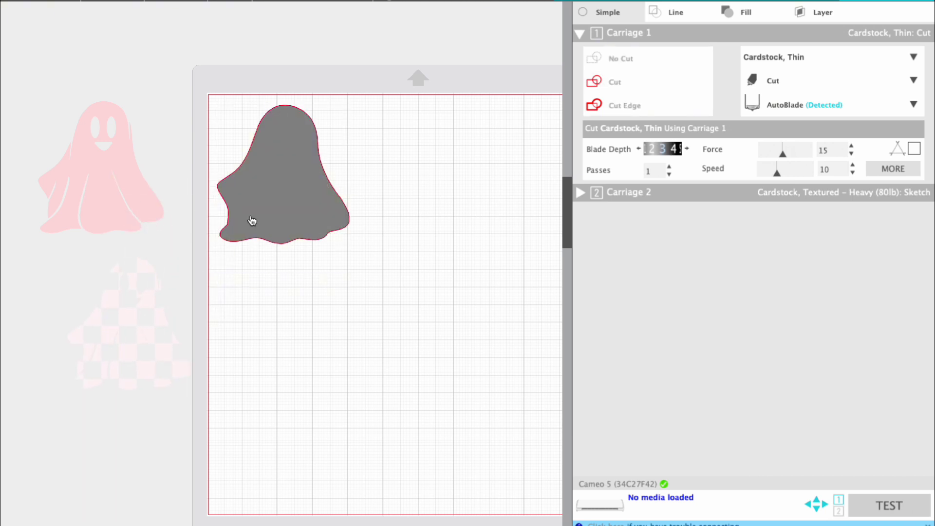
pyautogui.click(268, 220)
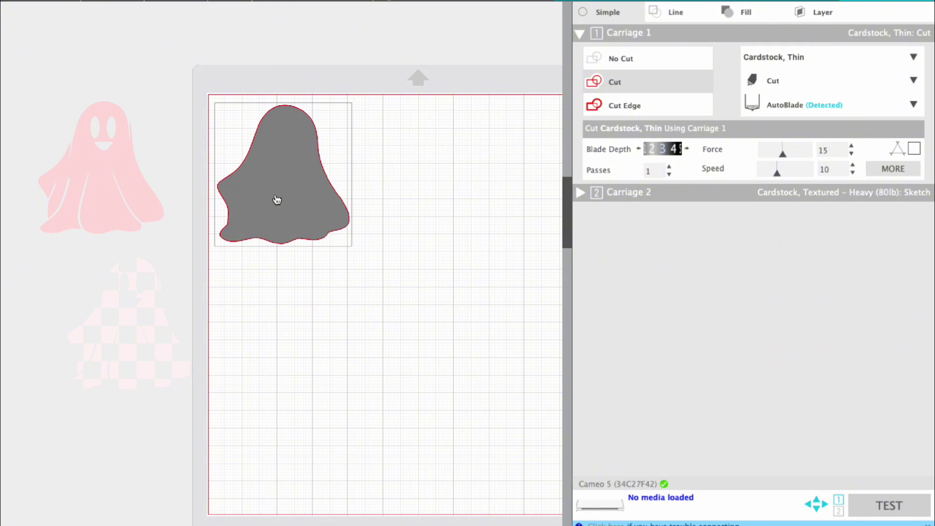
pyautogui.moveTo(276, 200); pyautogui.dragTo(29, 316)
pyautogui.moveTo(81, 209); pyautogui.dragTo(115, 171)
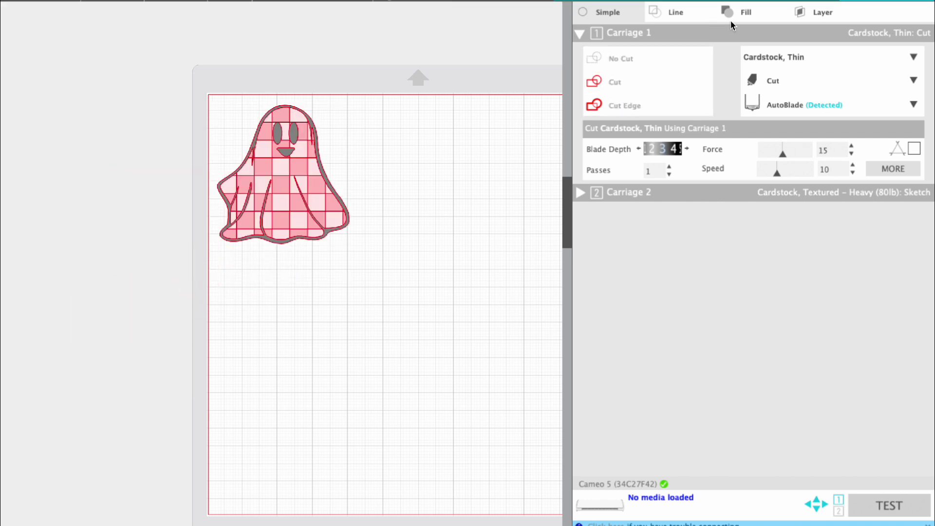
# Organize the cut by line, switch to fill color, and spread the dark pink and light pink layers away from the black ghost on the mat.
pyautogui.click(656, 11)
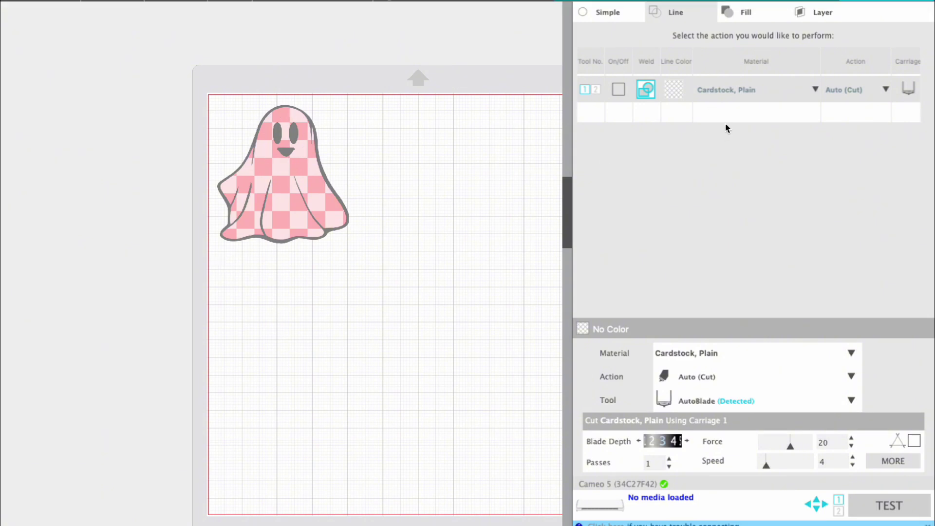
pyautogui.click(743, 14)
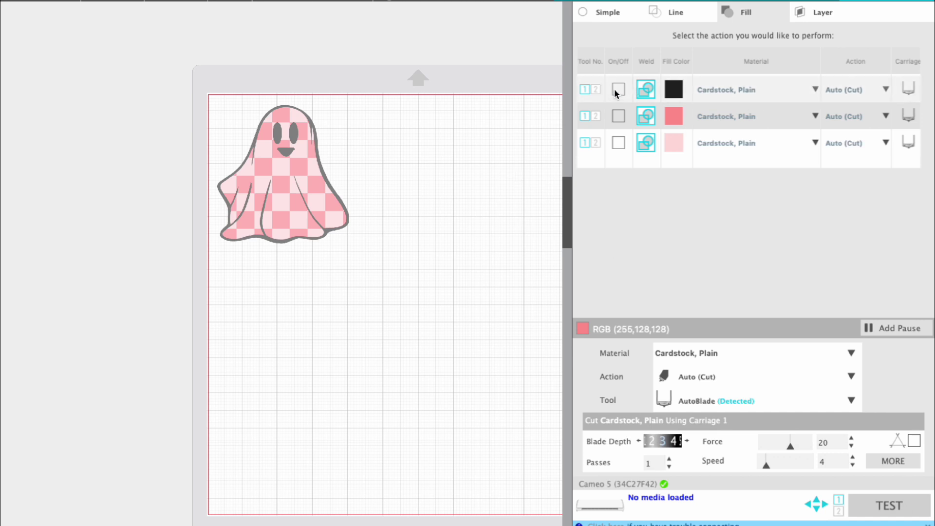
pyautogui.hscroll(5, 287, 199)
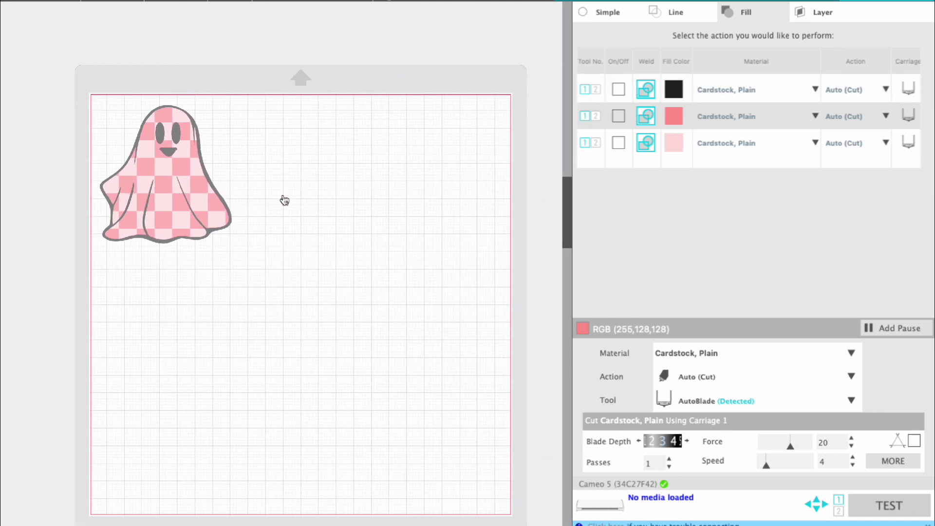
pyautogui.click(184, 194)
pyautogui.moveTo(184, 195); pyautogui.dragTo(438, 188)
pyautogui.click(262, 247)
pyautogui.moveTo(183, 203); pyautogui.dragTo(186, 458)
pyautogui.click(183, 188)
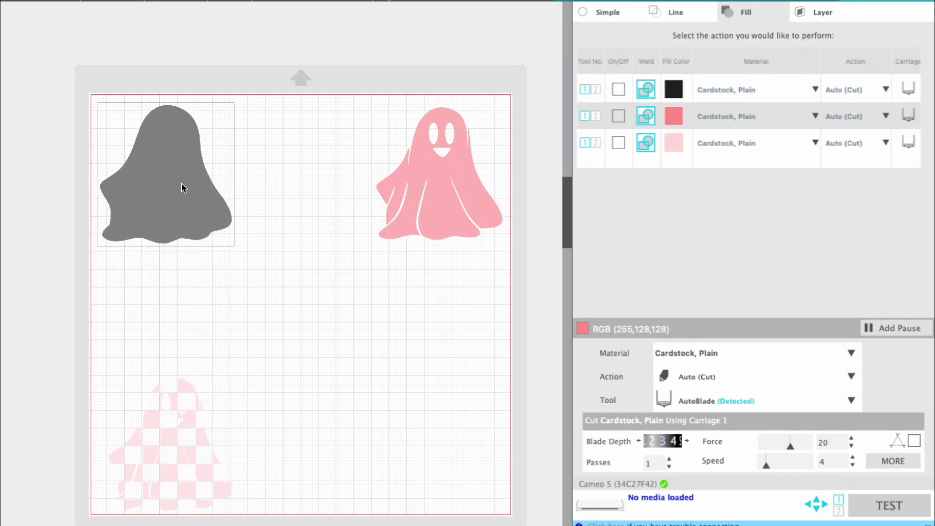
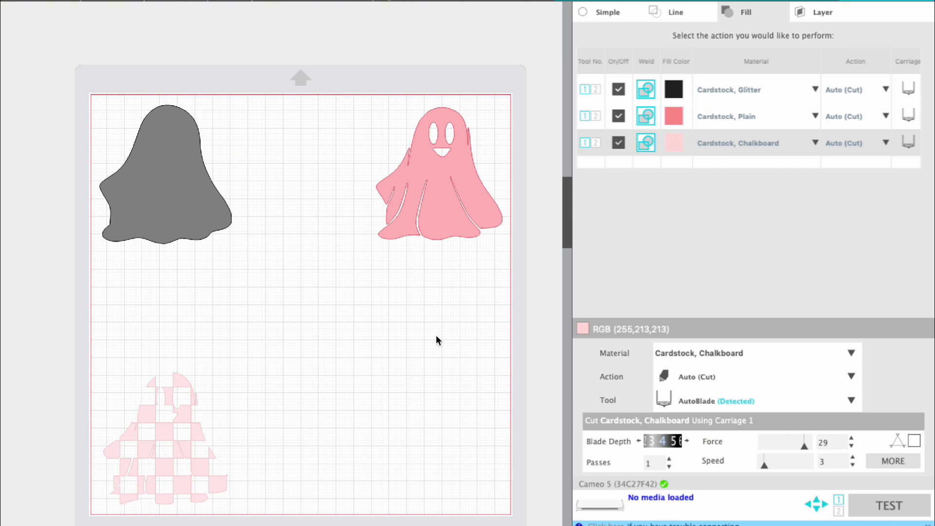
# Keep Cardstock, Glitter as the black fill's material and stack both pink layers back on the black ghost.
pyautogui.click(638, 88)
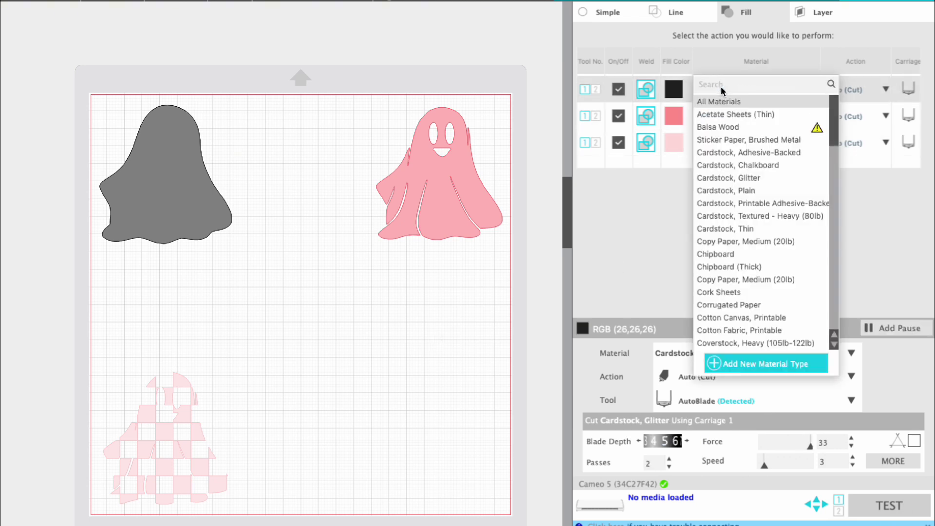
pyautogui.click(631, 228)
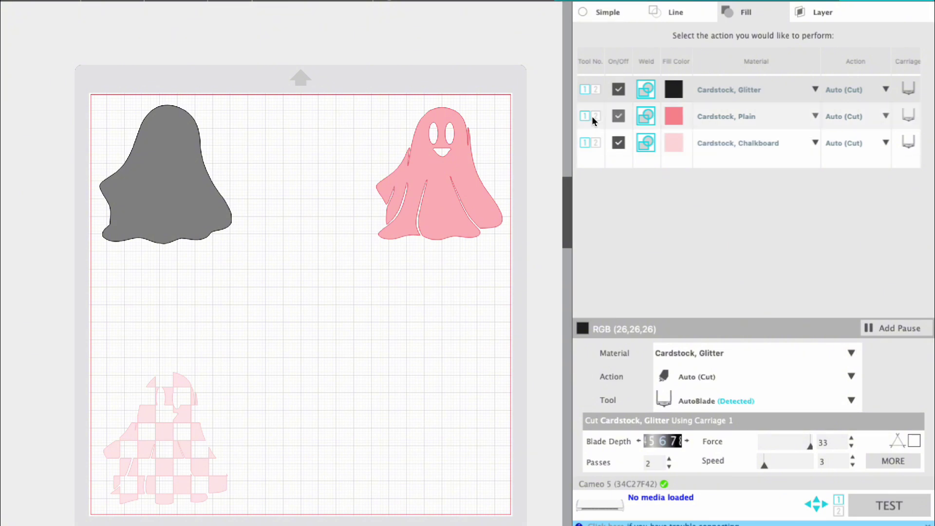
pyautogui.moveTo(378, 216); pyautogui.dragTo(163, 211)
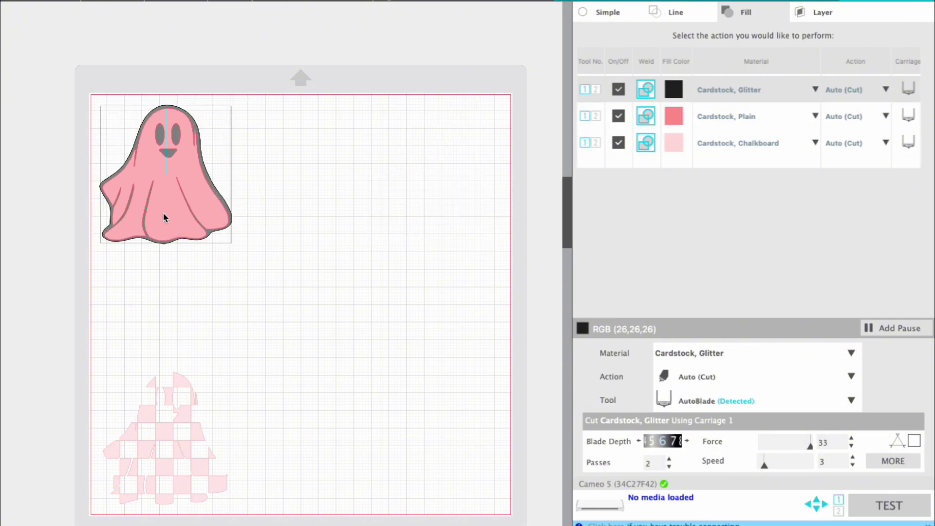
pyautogui.moveTo(167, 411); pyautogui.dragTo(163, 142)
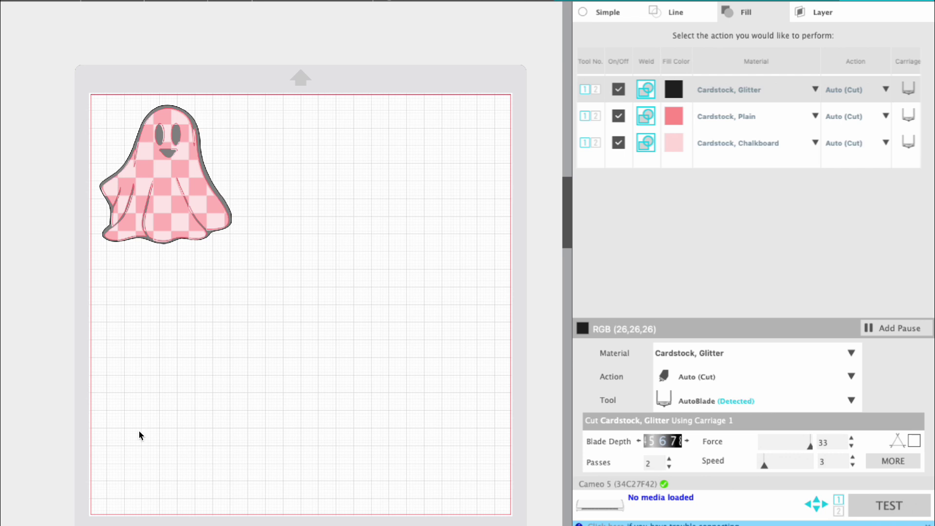
# Spread the light pink and dark pink layers apart on the mat and set the light pink layer to No Cut in Simple mode.
pyautogui.moveTo(166, 199); pyautogui.dragTo(449, 199)
pyautogui.moveTo(182, 217); pyautogui.dragTo(180, 480)
pyautogui.moveTo(442, 223); pyautogui.dragTo(457, 207)
pyautogui.click(604, 12)
pyautogui.click(622, 58)
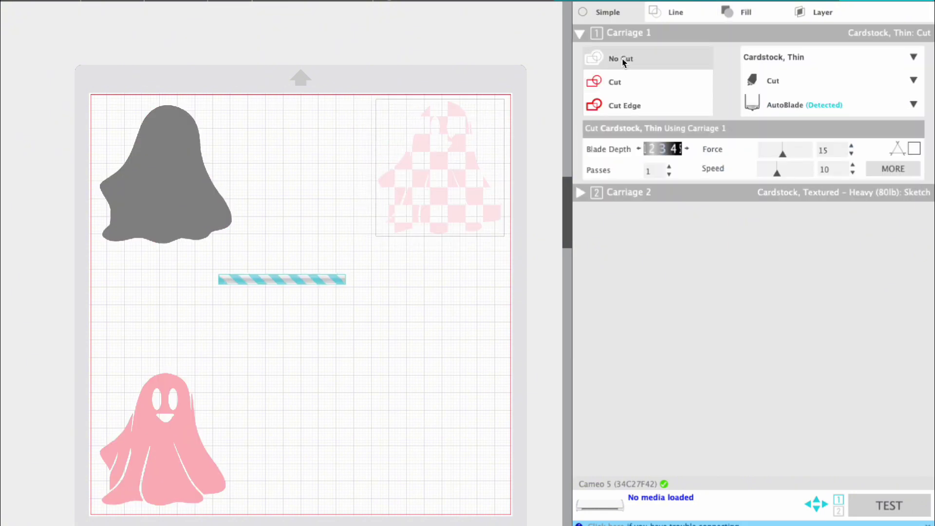
# Set the dark pink layer to No Cut and stack both pink layers back on the black ghost, which stays on Cut.
pyautogui.click(167, 234)
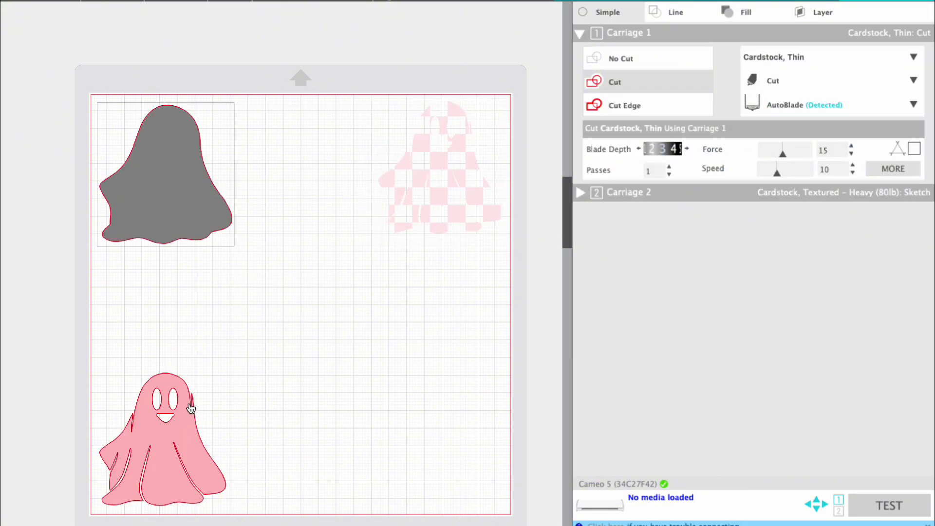
pyautogui.click(190, 406)
pyautogui.moveTo(190, 405); pyautogui.dragTo(188, 205)
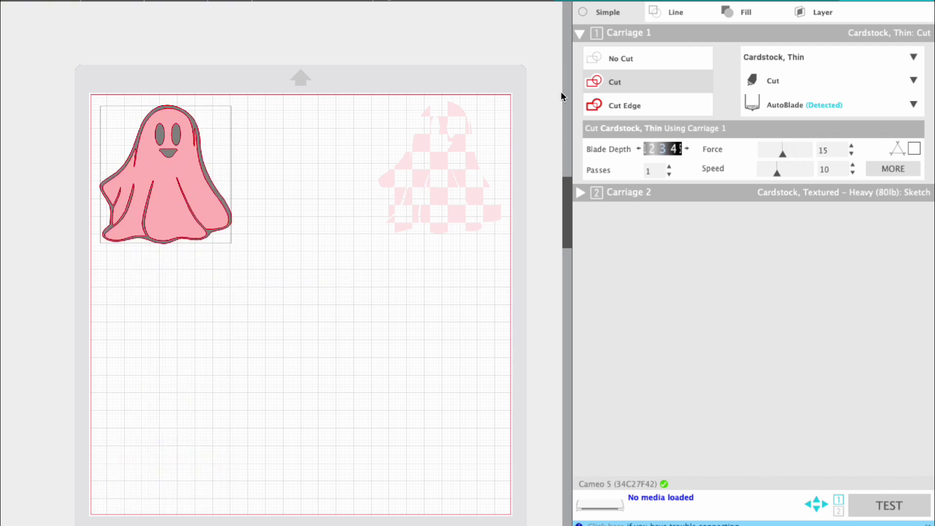
pyautogui.click(619, 59)
pyautogui.click(436, 198)
pyautogui.moveTo(436, 199); pyautogui.dragTo(163, 204)
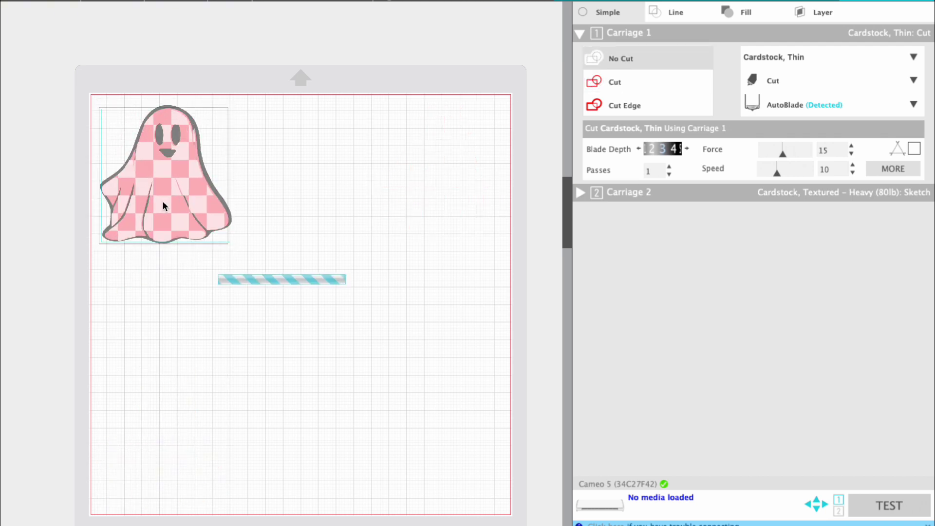
pyautogui.click(170, 104)
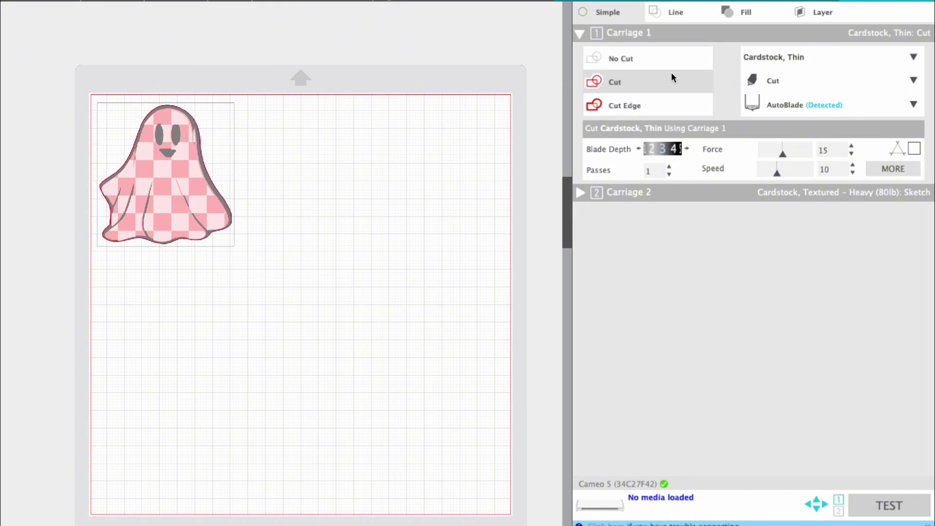
pyautogui.click(372, 333)
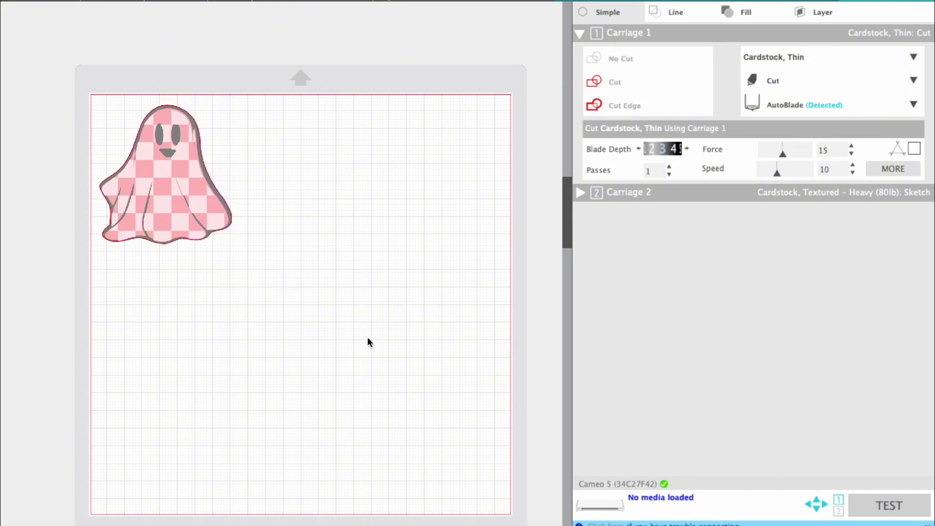
# Move the light pink and dark pink No Cut layers apart from the black ghost on the mat and adjust their positions.
pyautogui.moveTo(163, 180); pyautogui.dragTo(435, 199)
pyautogui.moveTo(163, 188); pyautogui.dragTo(161, 440)
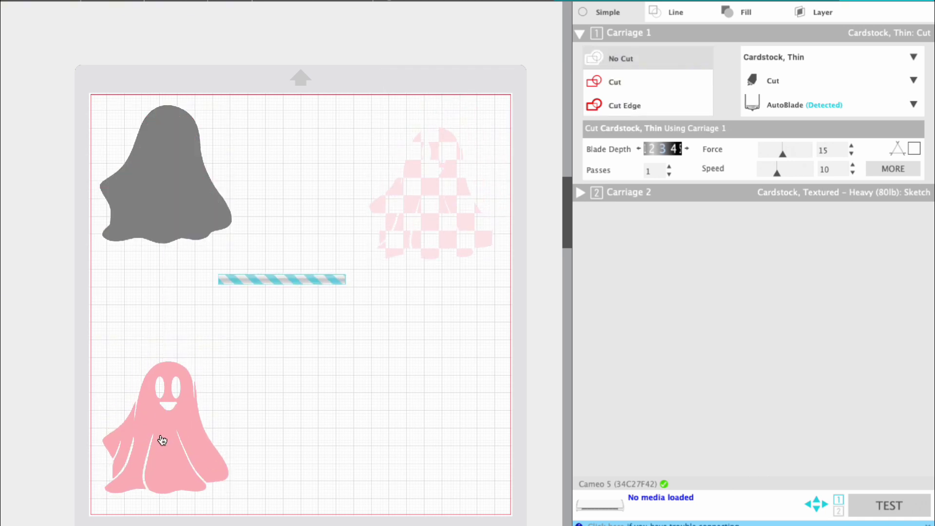
pyautogui.moveTo(402, 198); pyautogui.dragTo(403, 166)
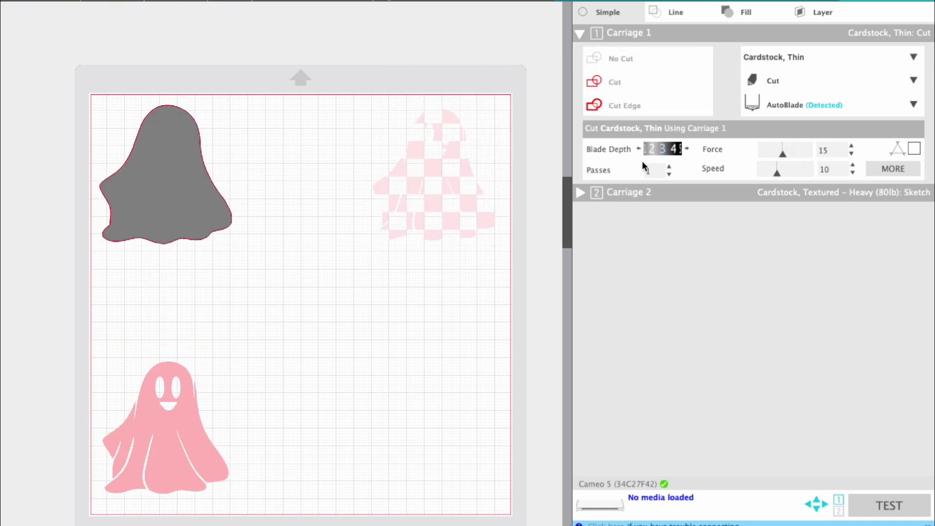
pyautogui.moveTo(434, 203)
pyautogui.mouseDown()
pyautogui.moveTo(37, 196)
pyautogui.moveTo(219, 166)
pyautogui.moveTo(425, 197)
pyautogui.mouseUp()
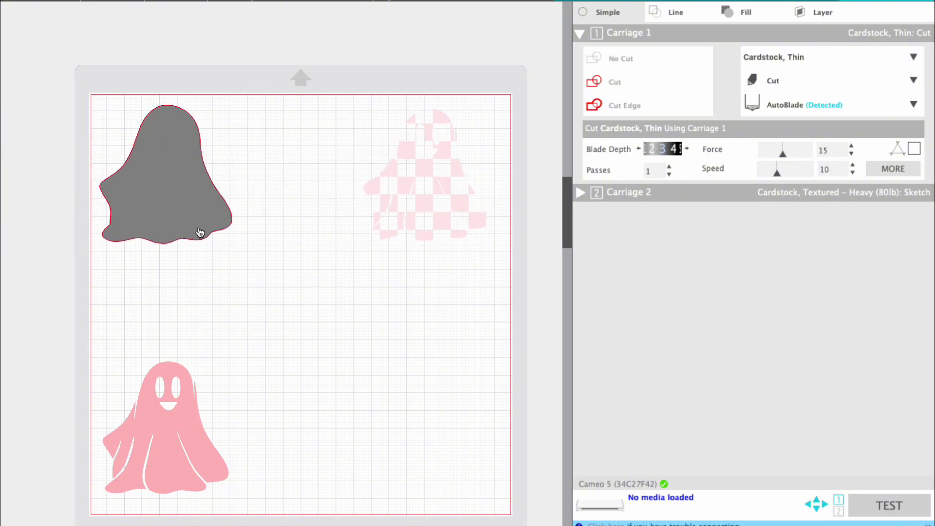
pyautogui.moveTo(166, 422); pyautogui.dragTo(167, 410)
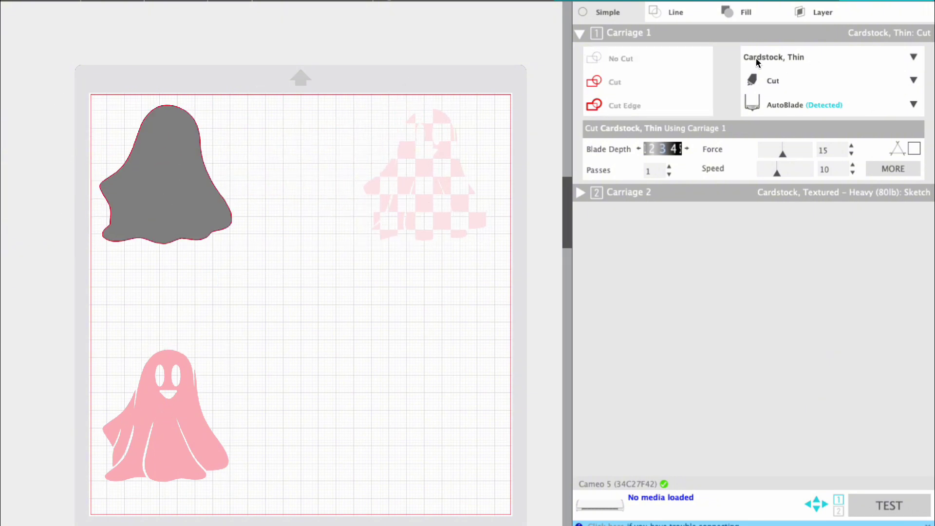
# Organize the cut by fill color, restack both pink layers on the black ghost, and turn off the dark pink and light pink fills.
pyautogui.click(741, 17)
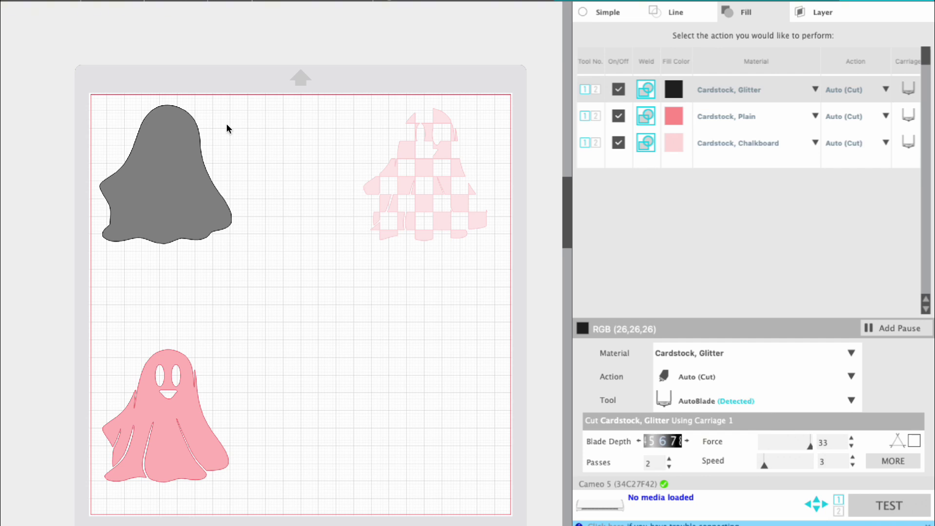
pyautogui.moveTo(180, 420); pyautogui.dragTo(178, 178)
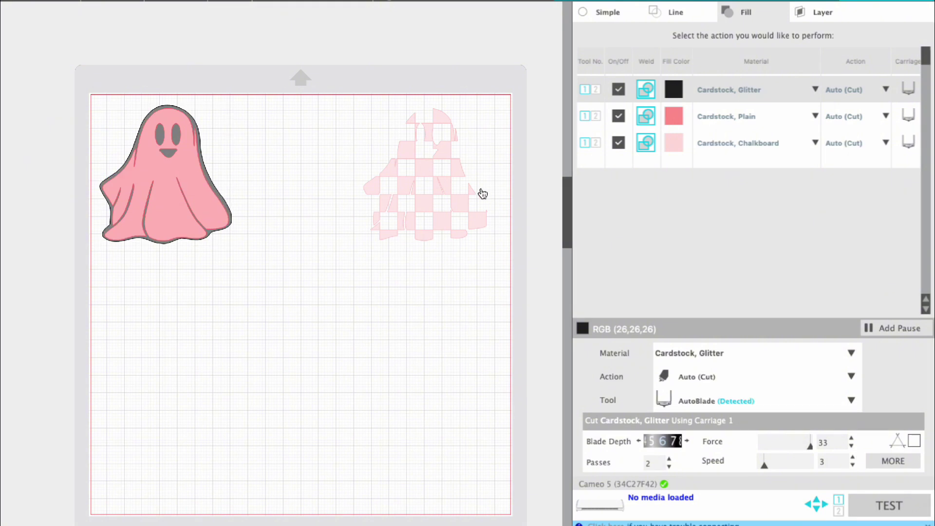
pyautogui.moveTo(480, 194); pyautogui.dragTo(197, 194)
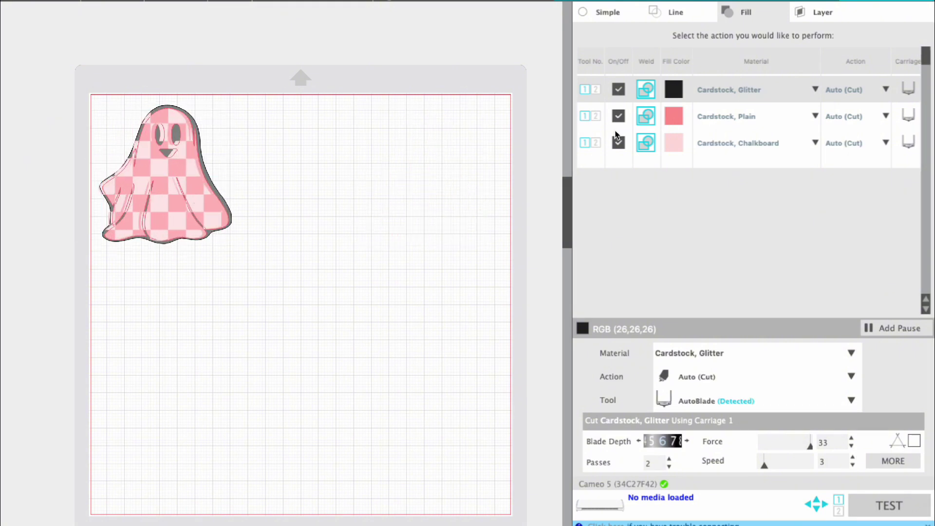
pyautogui.click(618, 116)
pyautogui.click(619, 141)
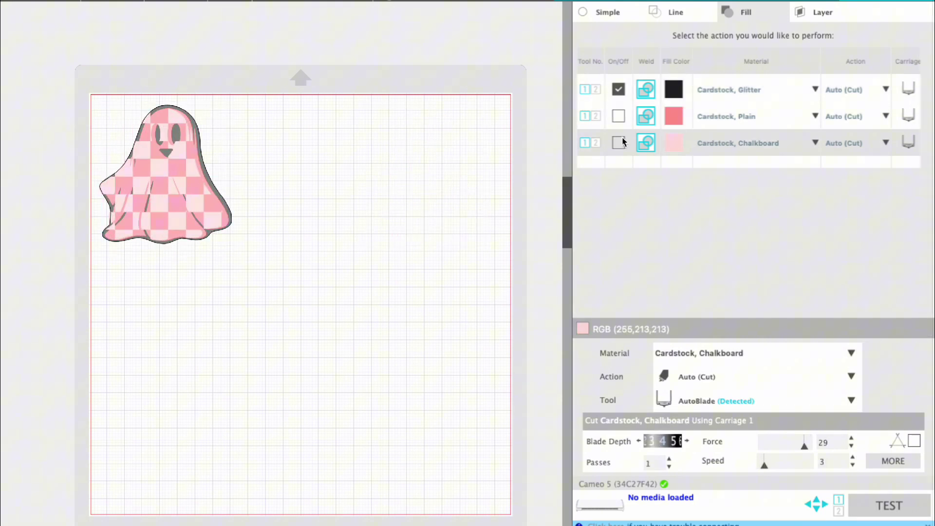
# Switch the cut settings to Simple, return to the Design workspace, and delete the entire ghost design.
pyautogui.click(608, 10)
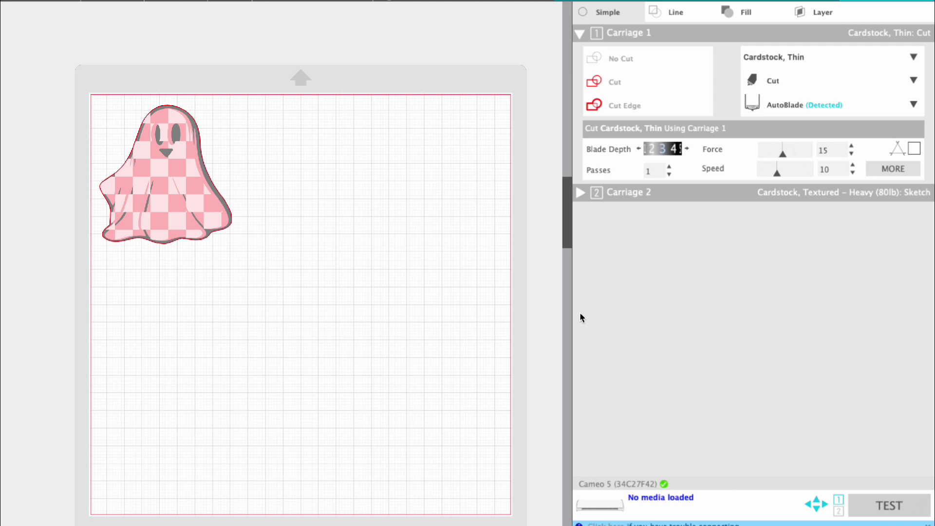
pyautogui.click(623, 2)
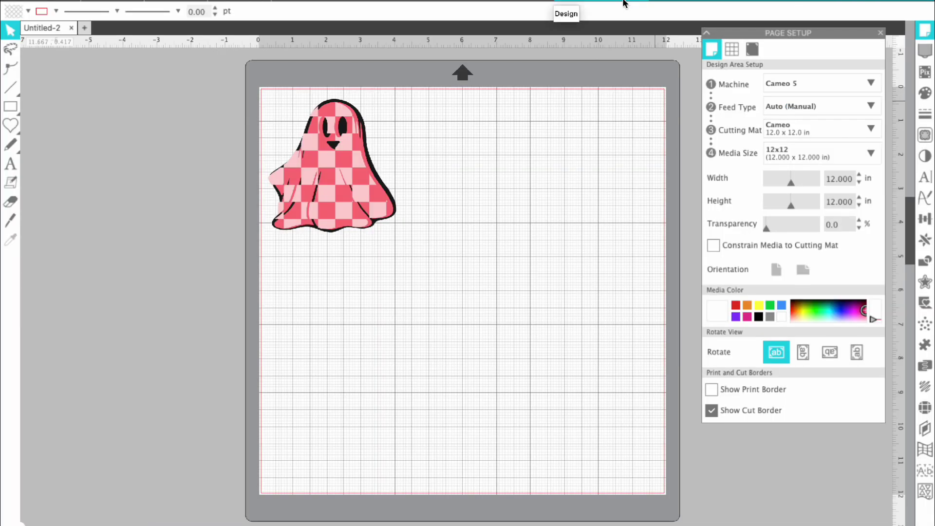
pyautogui.click(341, 215)
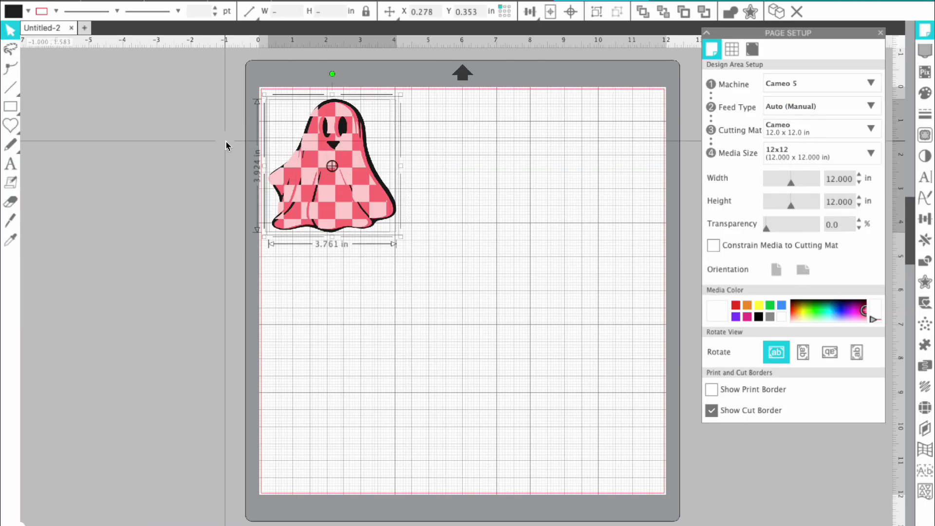
pyautogui.press('Delete')
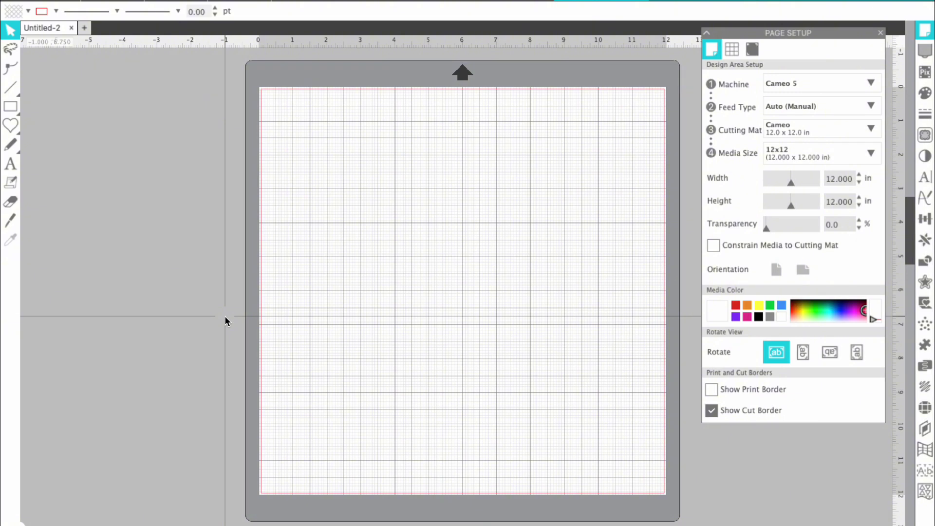
# Draw a circle about 1.49 in across near the mat's upper-left corner and move it slightly inside the cut border.
pyautogui.hscroll(2, 225, 316)
pyautogui.hscroll(5, 183, 238)
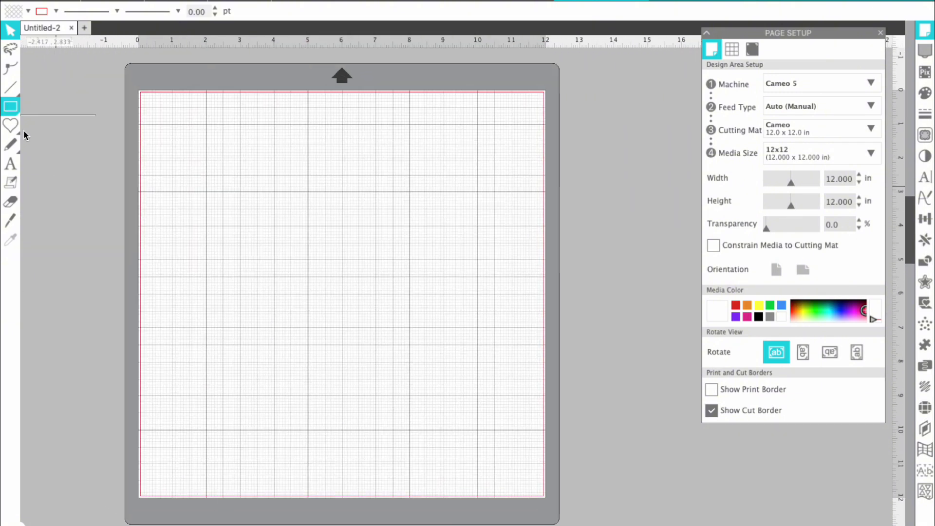
pyautogui.click(16, 124)
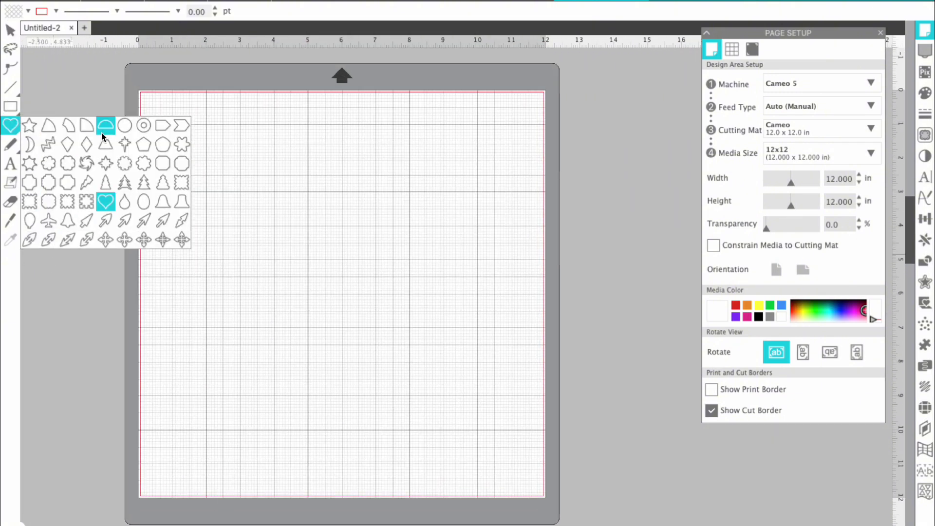
pyautogui.click(126, 126)
pyautogui.moveTo(164, 116); pyautogui.dragTo(175, 137)
pyautogui.click(9, 37)
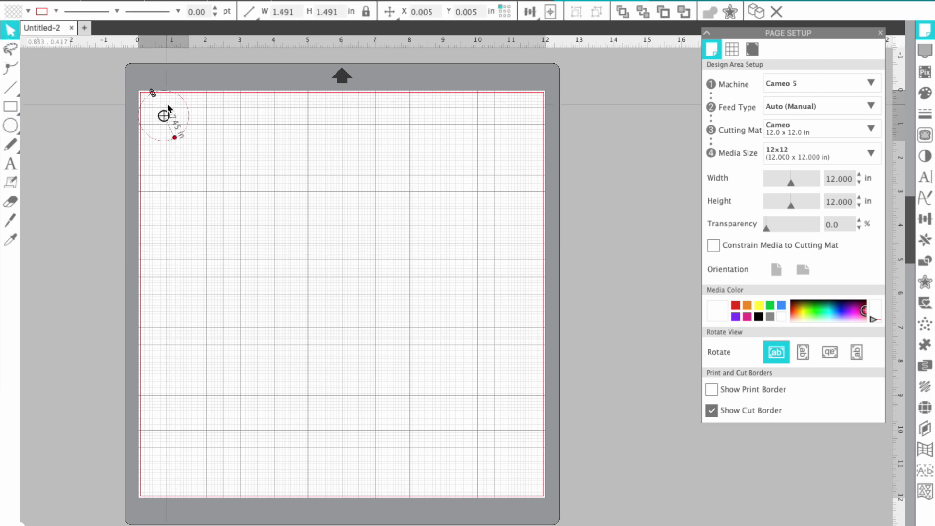
pyautogui.moveTo(186, 104)
pyautogui.mouseDown()
pyautogui.moveTo(203, 125)
pyautogui.moveTo(193, 110)
pyautogui.mouseUp()
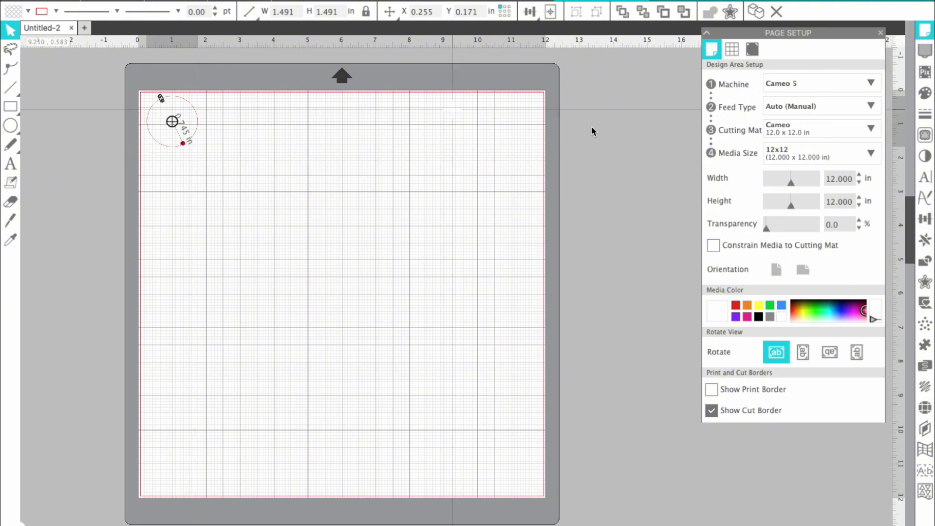
# Fill the circle with solid black and switch to the Send workspace.
pyautogui.click(927, 93)
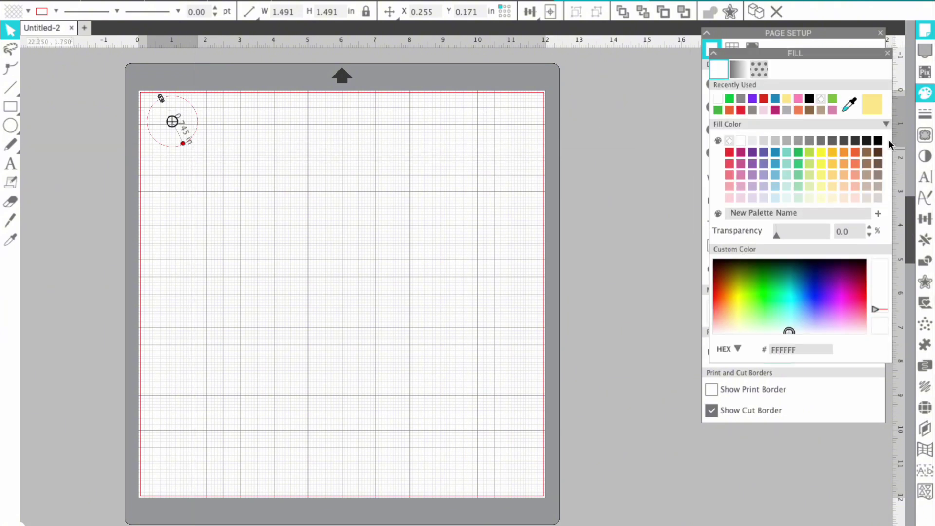
pyautogui.click(878, 140)
pyautogui.click(382, 206)
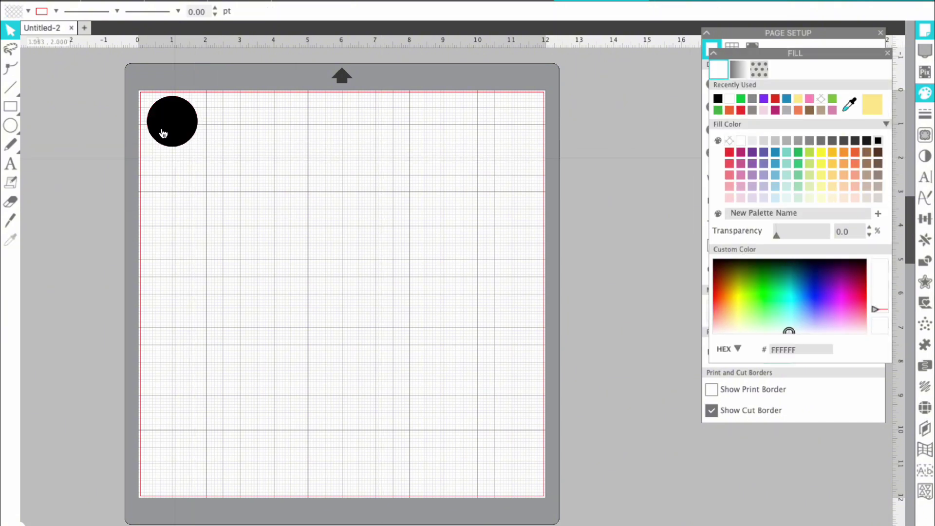
pyautogui.click(164, 127)
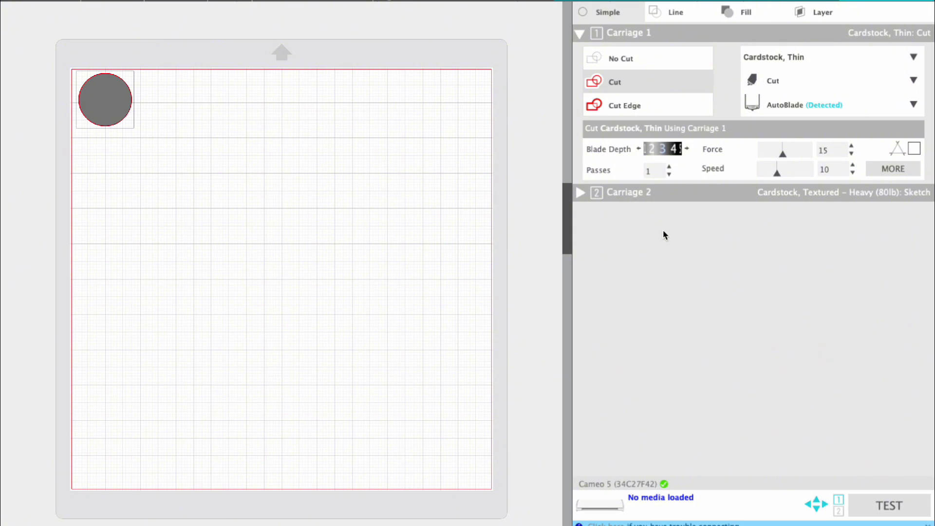
# Set the Carriage 1 material to Cardstock, Plain.
pyautogui.click(833, 55)
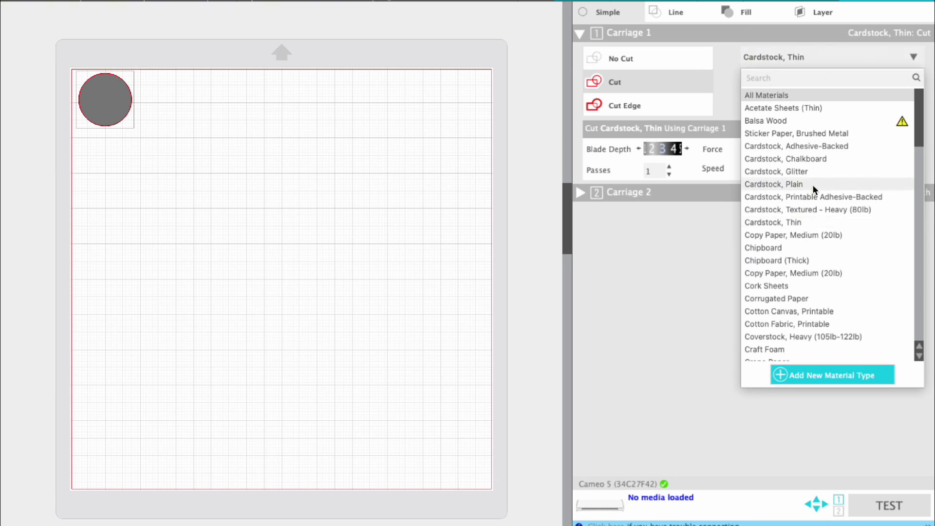
pyautogui.click(761, 221)
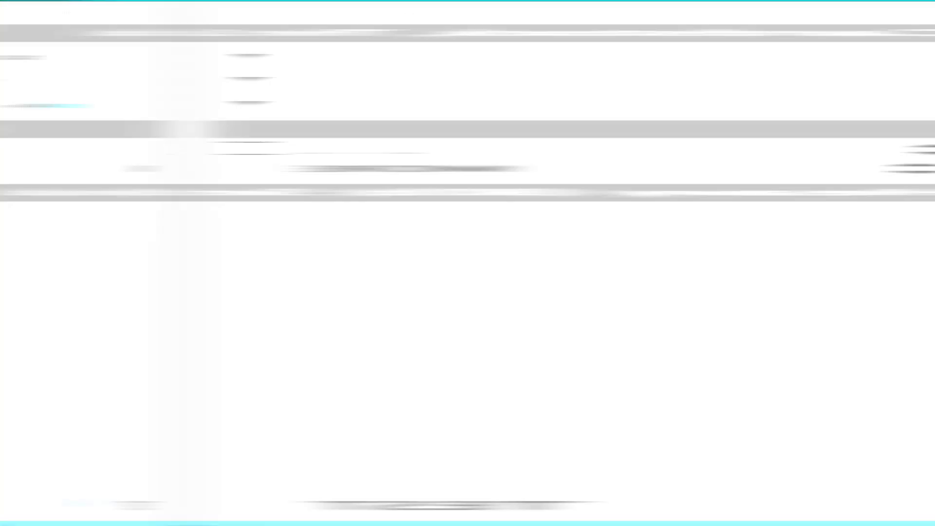
pyautogui.click(913, 57)
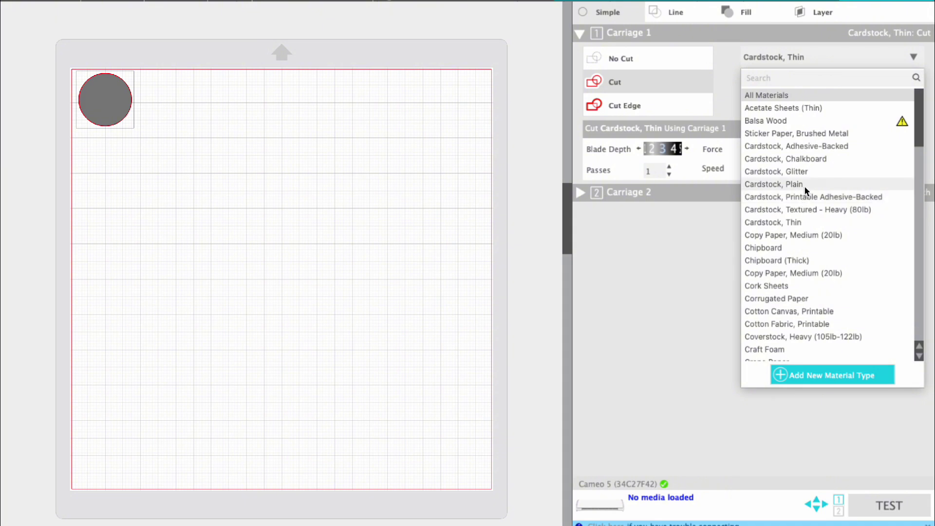
pyautogui.click(803, 185)
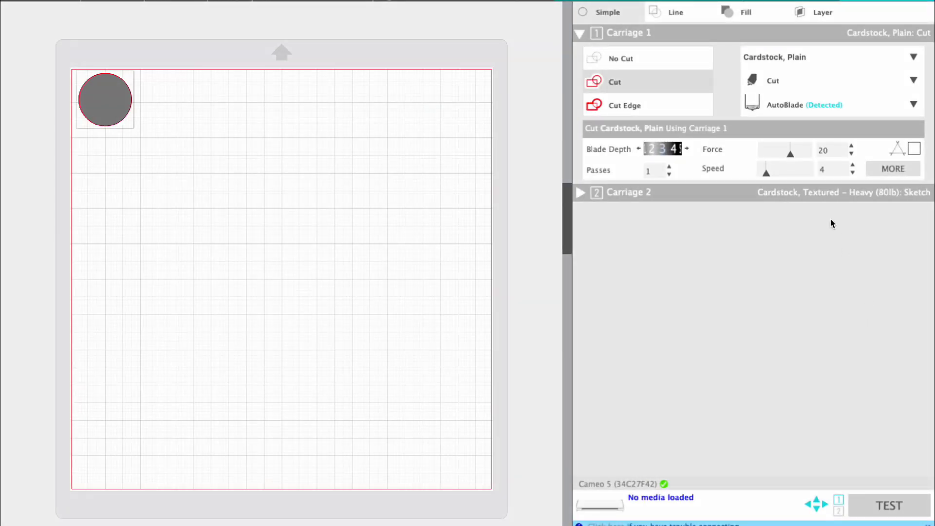
# Set the Carriage 1 cut to blade depth 4, 2 passes and force 26.
pyautogui.click(686, 148)
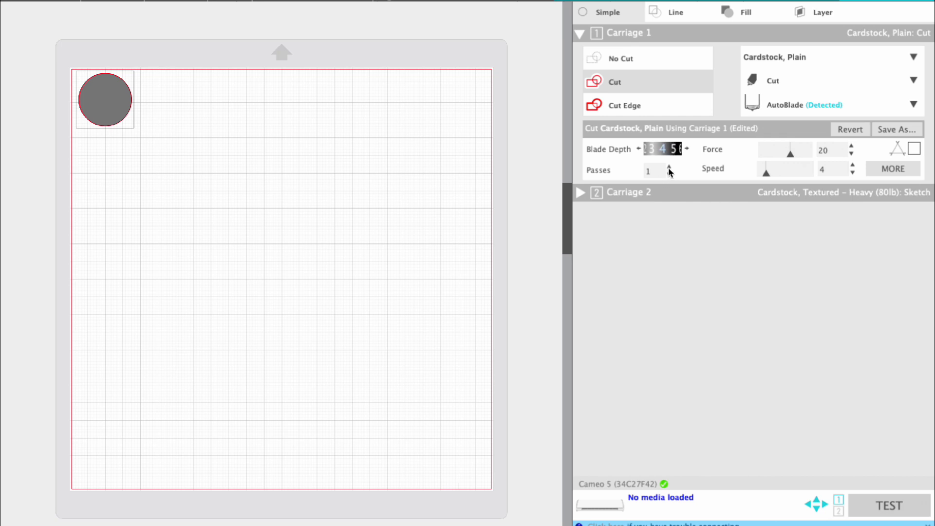
pyautogui.click(851, 146)
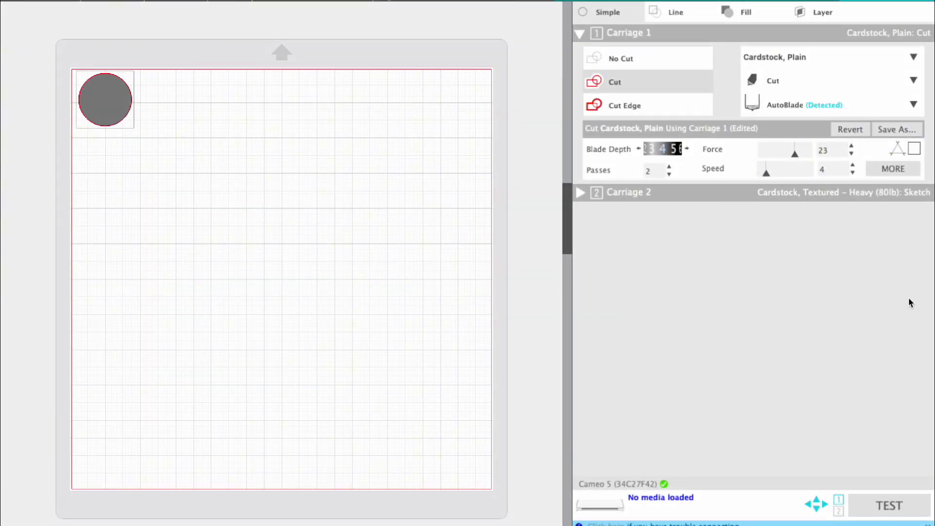
pyautogui.click(851, 146)
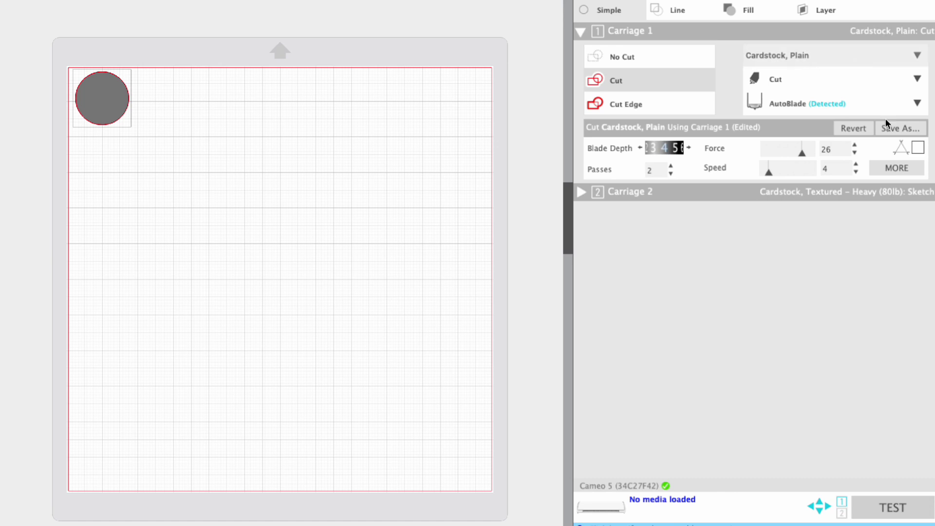
# Save the edited cut settings as a new material named "Cardstock, TEXTURED NEW" and close the material settings.
pyautogui.click(899, 129)
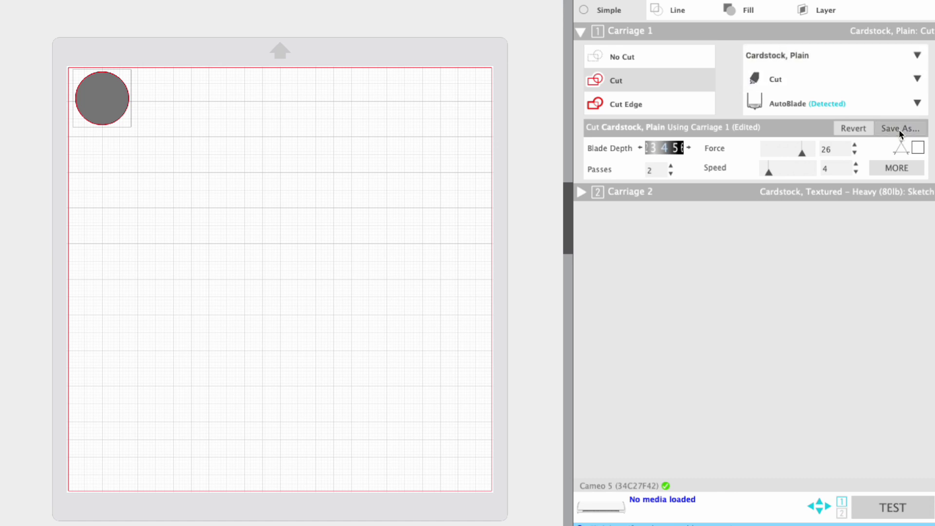
pyautogui.click(683, 377)
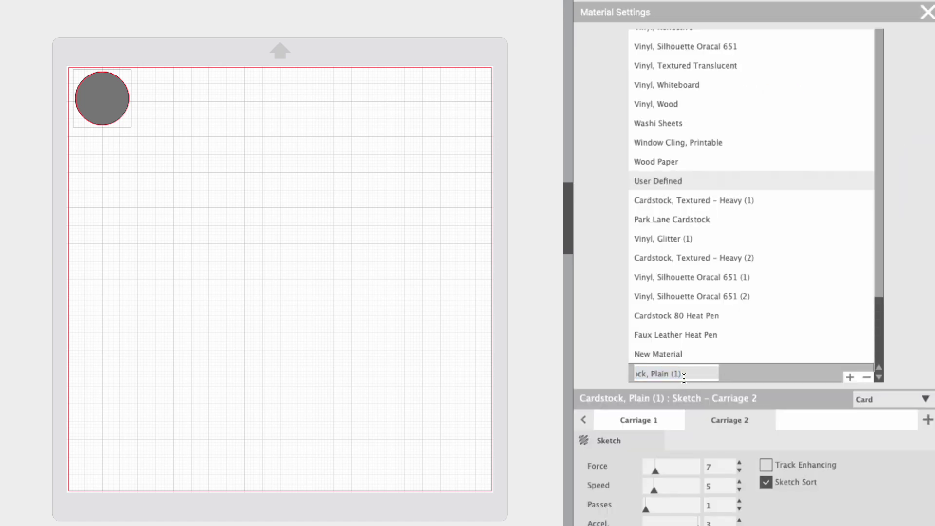
pyautogui.press('BackSpace')
pyautogui.write('D NEW')
pyautogui.press('Return')
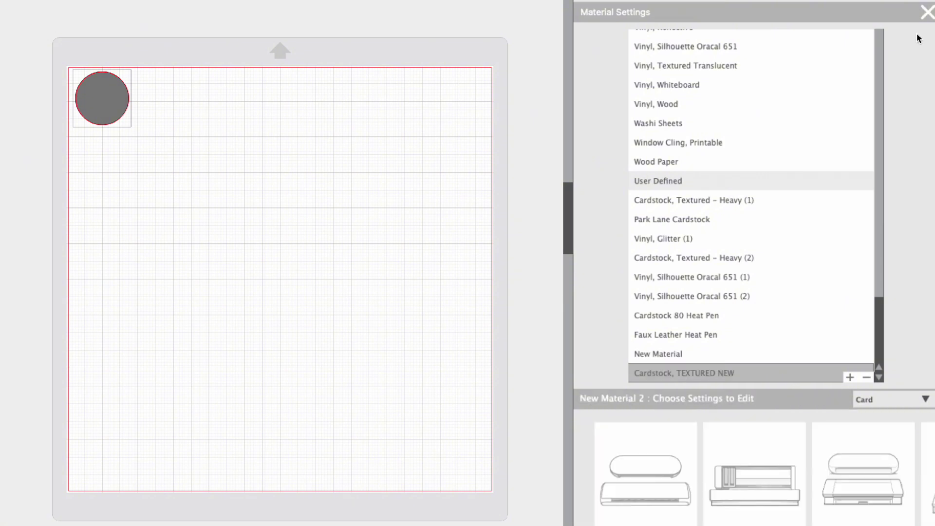
pyautogui.click(926, 12)
# Apply the user-defined material Cardstock, TEXTURED NEW to Carriage 1.
pyautogui.click(839, 55)
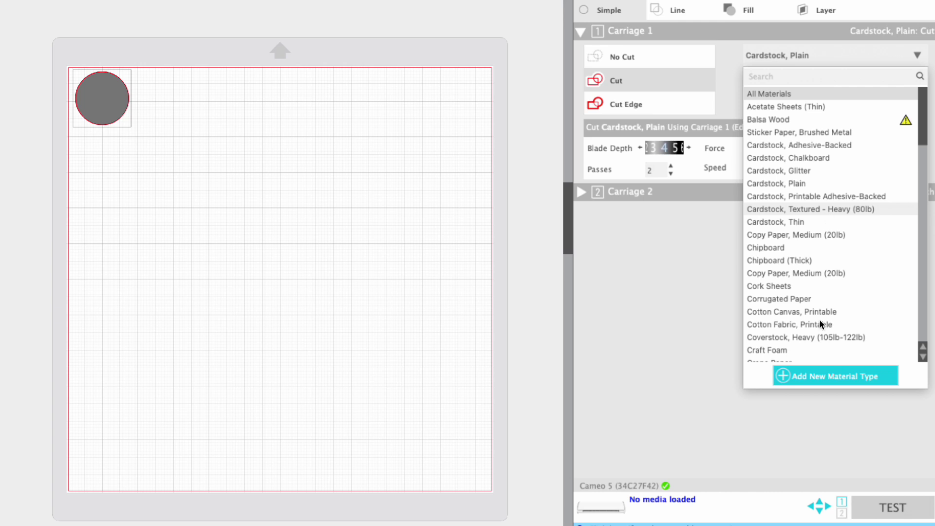
pyautogui.scroll(-15, 821, 324)
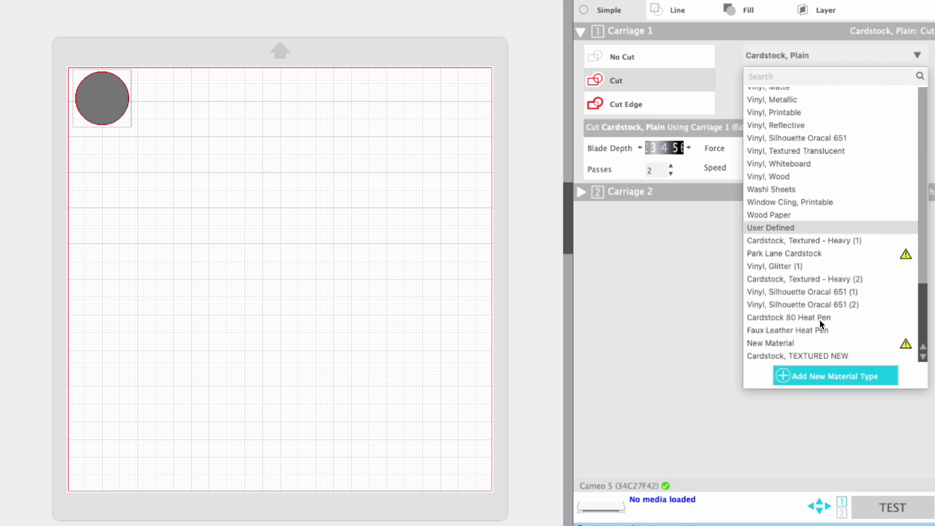
pyautogui.click(813, 356)
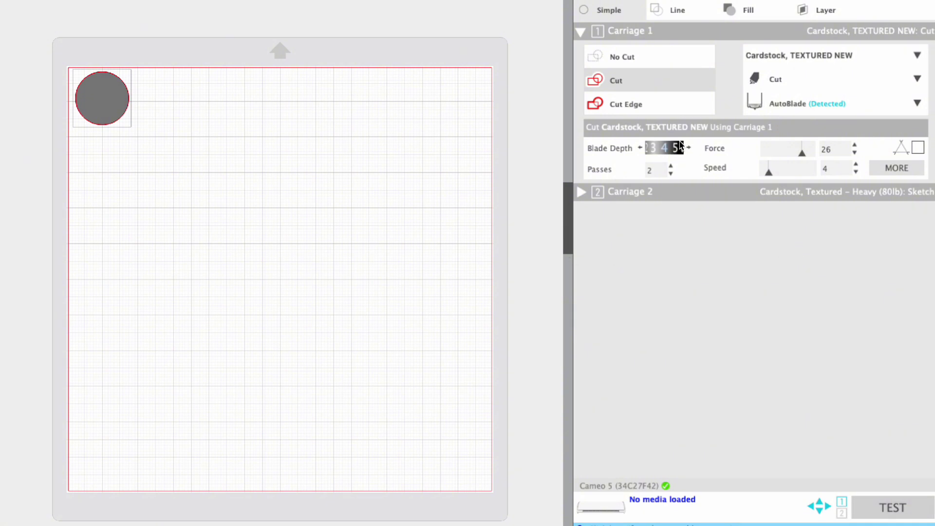
# Change the Carriage 1 material to Vinyl, Glossy.
pyautogui.click(783, 55)
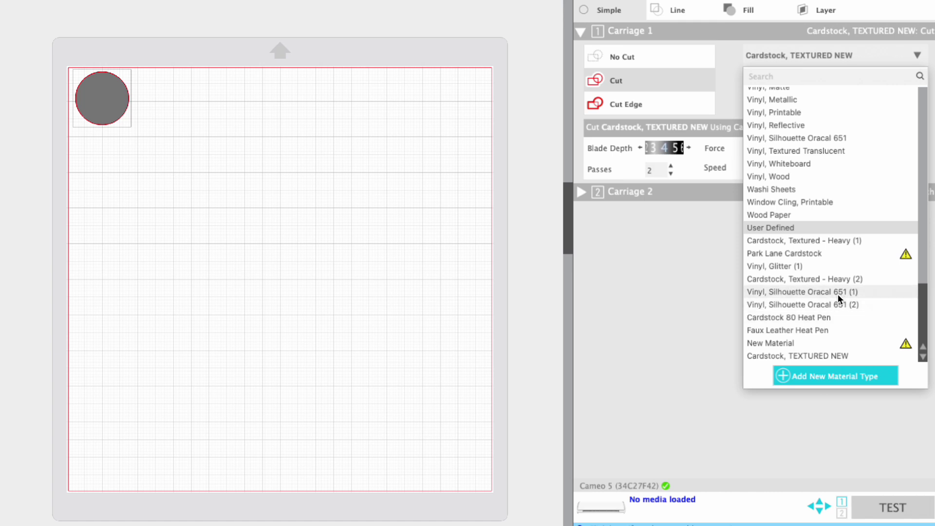
pyautogui.scroll(5, 839, 304)
pyautogui.scroll(3, 839, 302)
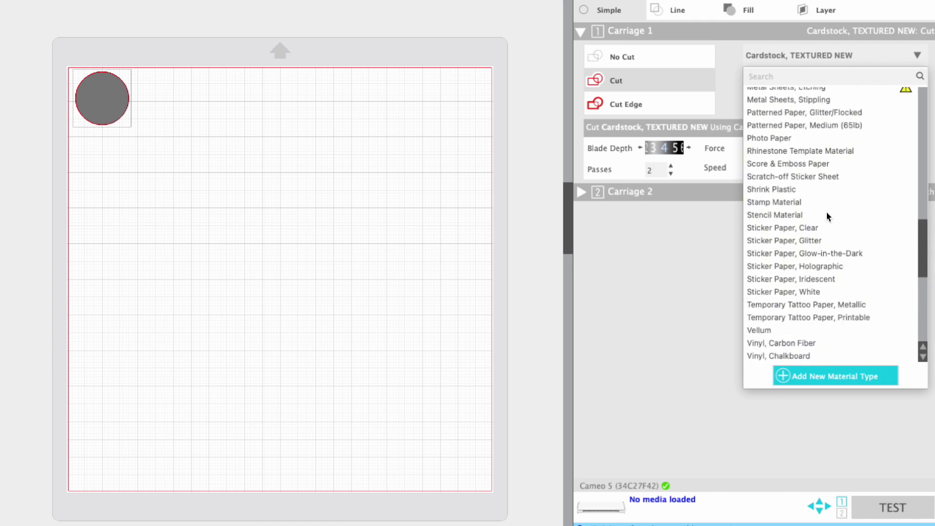
pyautogui.scroll(-7, 813, 261)
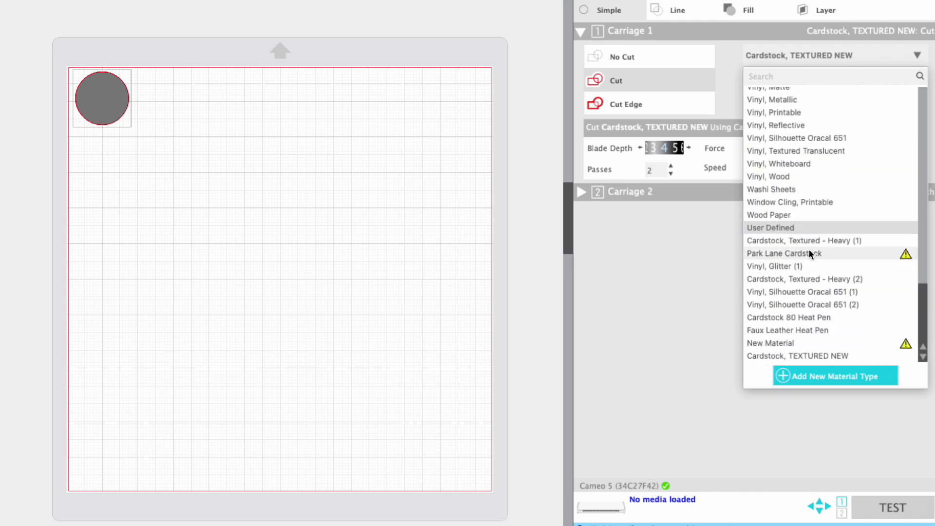
pyautogui.scroll(3, 807, 254)
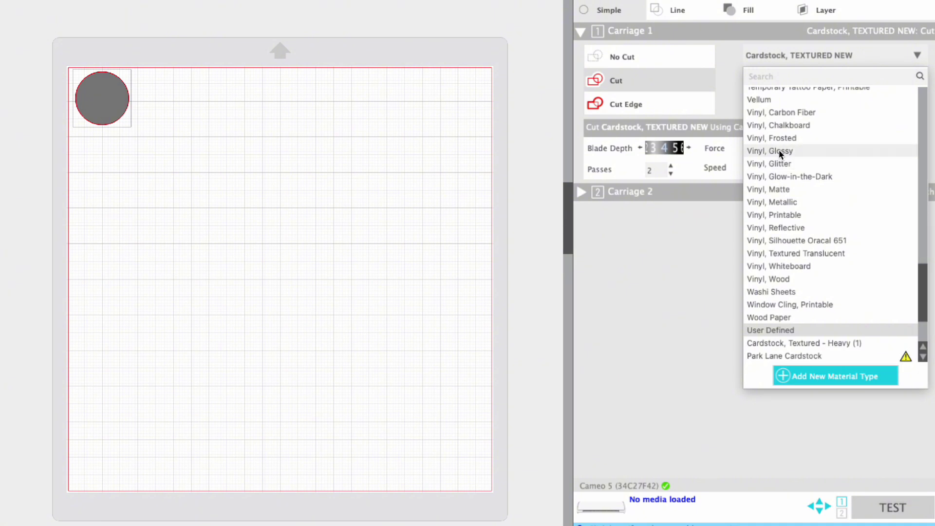
pyautogui.click(779, 150)
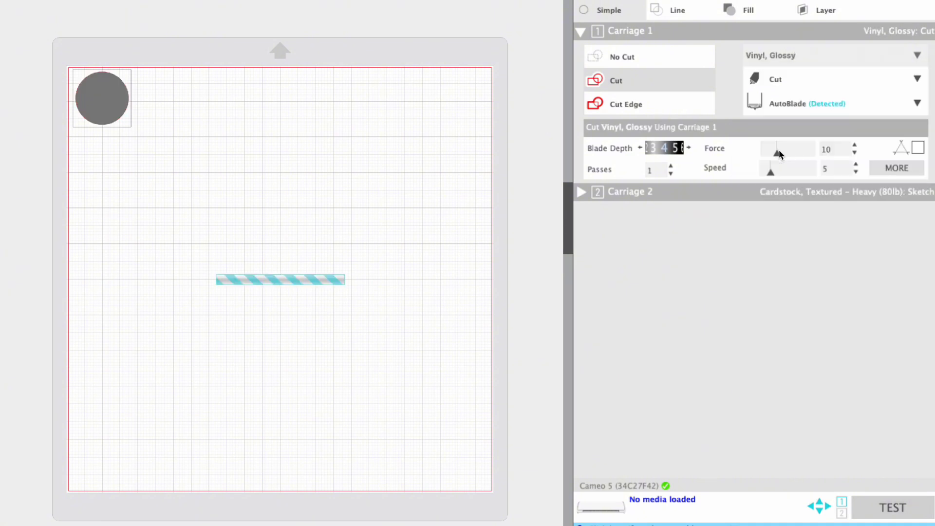